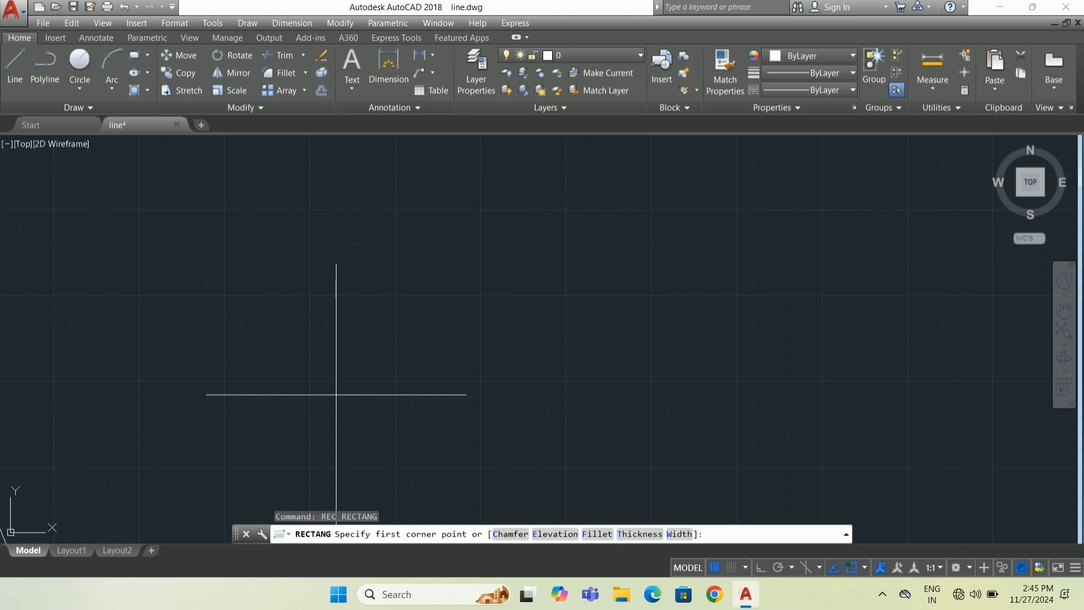
Draw a rectangle from a picked first corner to the relative opposite corner @5,3.
left_click(276, 415)
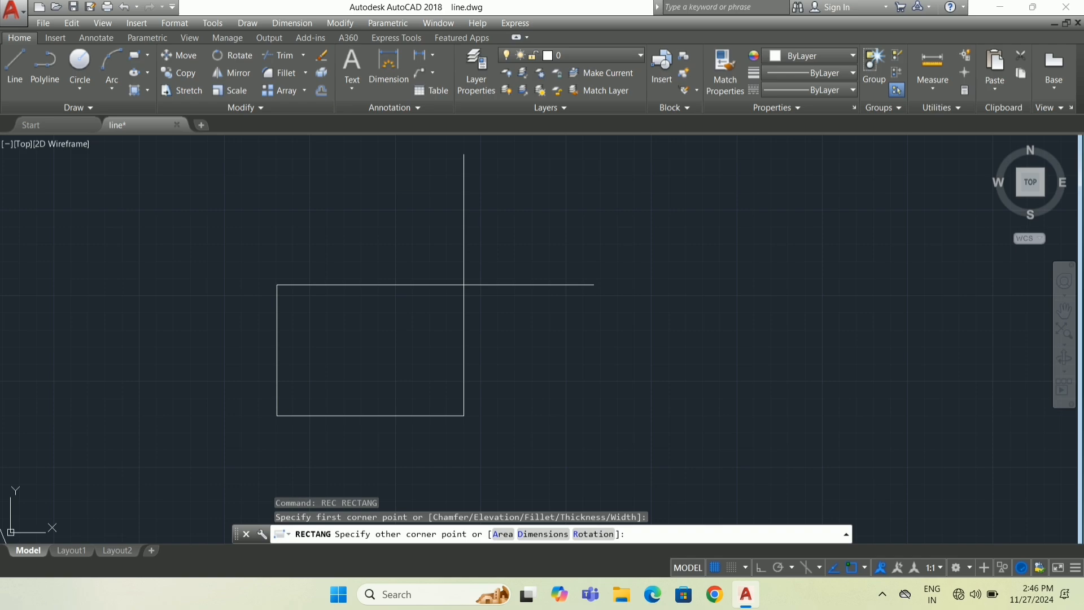
type("@")
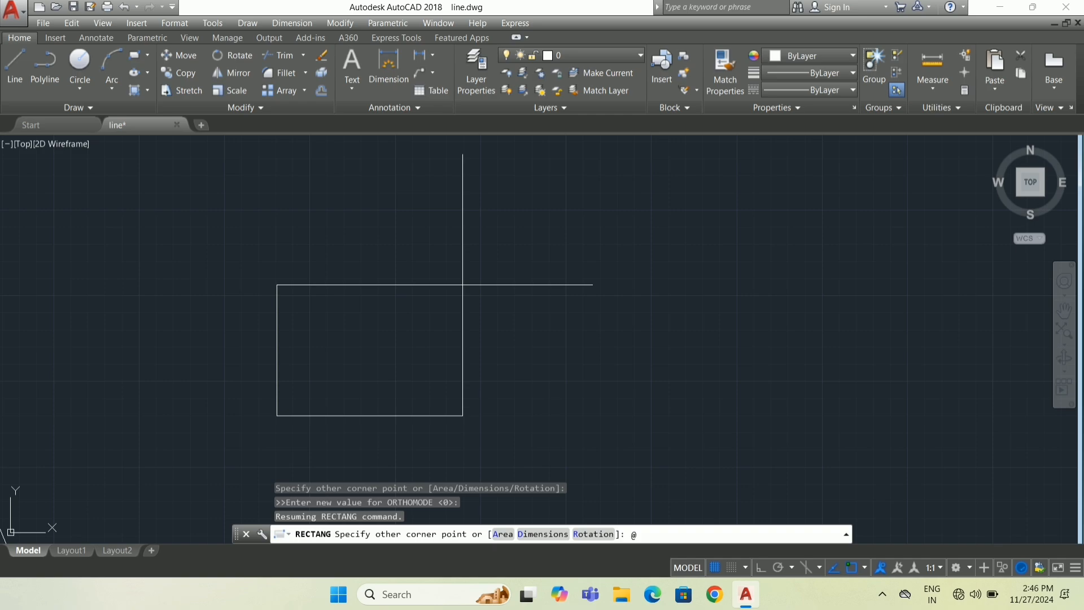
type("5,3")
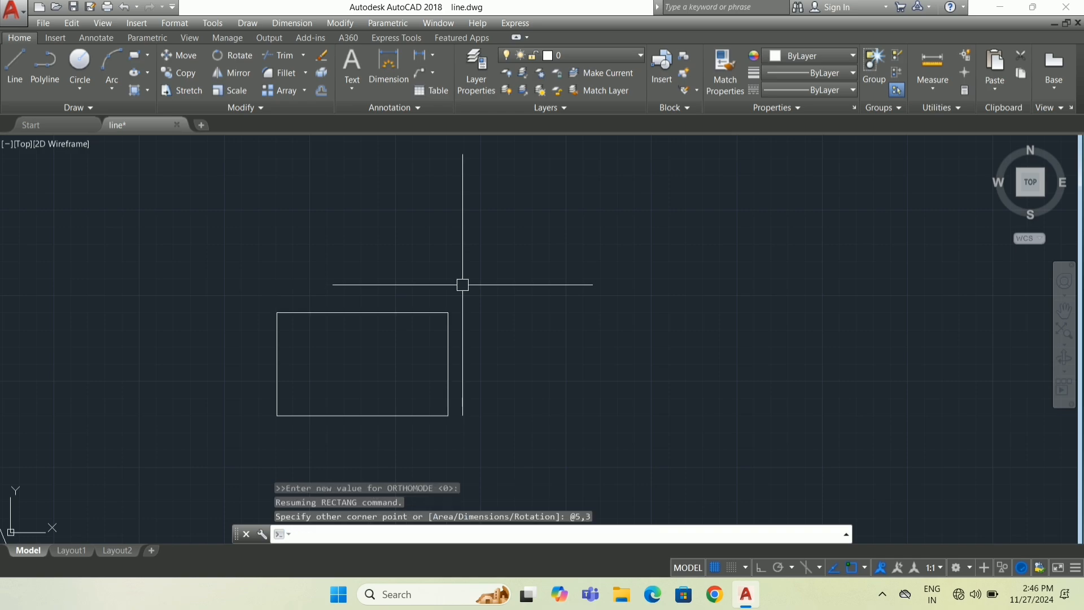
key("Return")
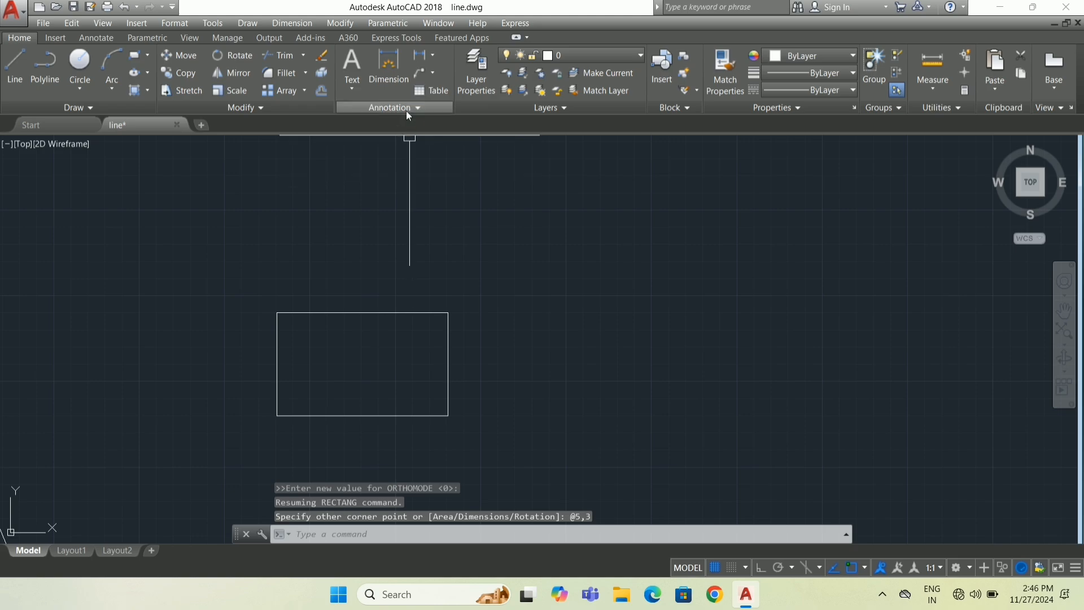
Add a linear dimension to the rectangle's top edge, placing the dimension line above it.
left_click(393, 58)
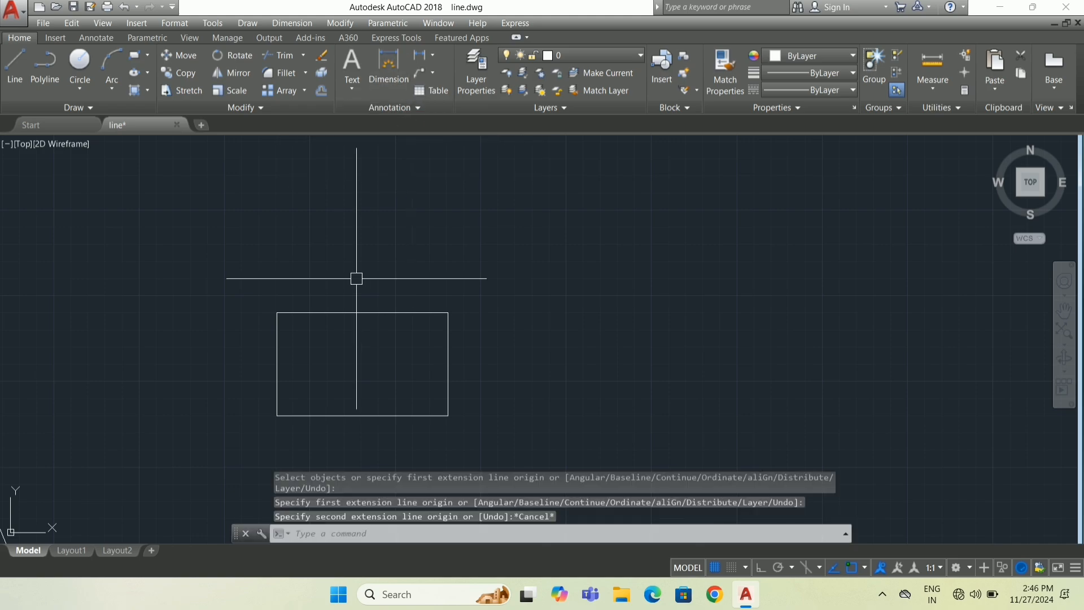
left_click(425, 71)
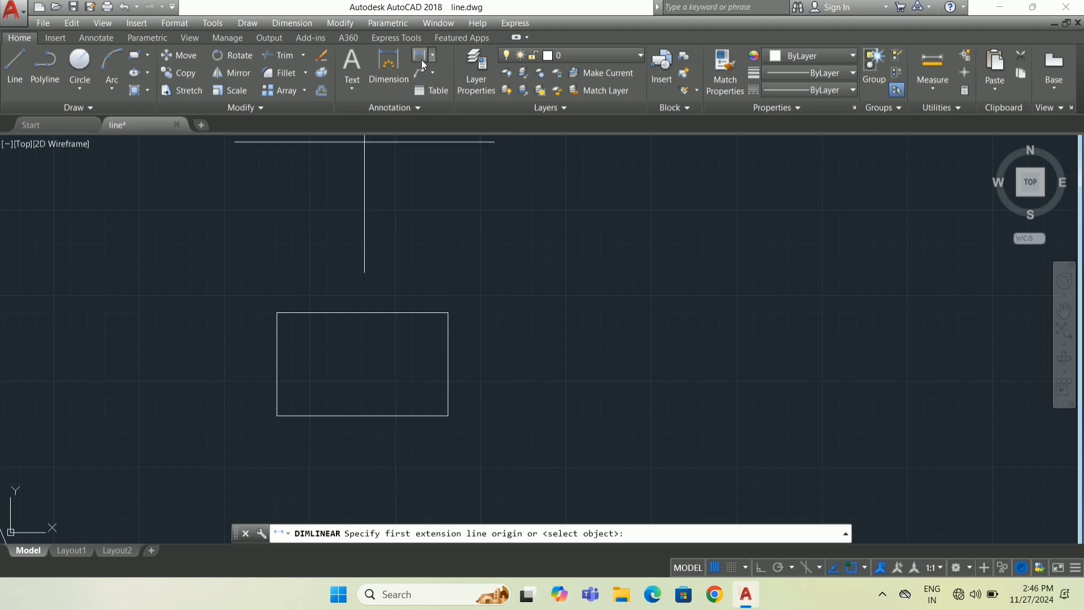
left_click(277, 312)
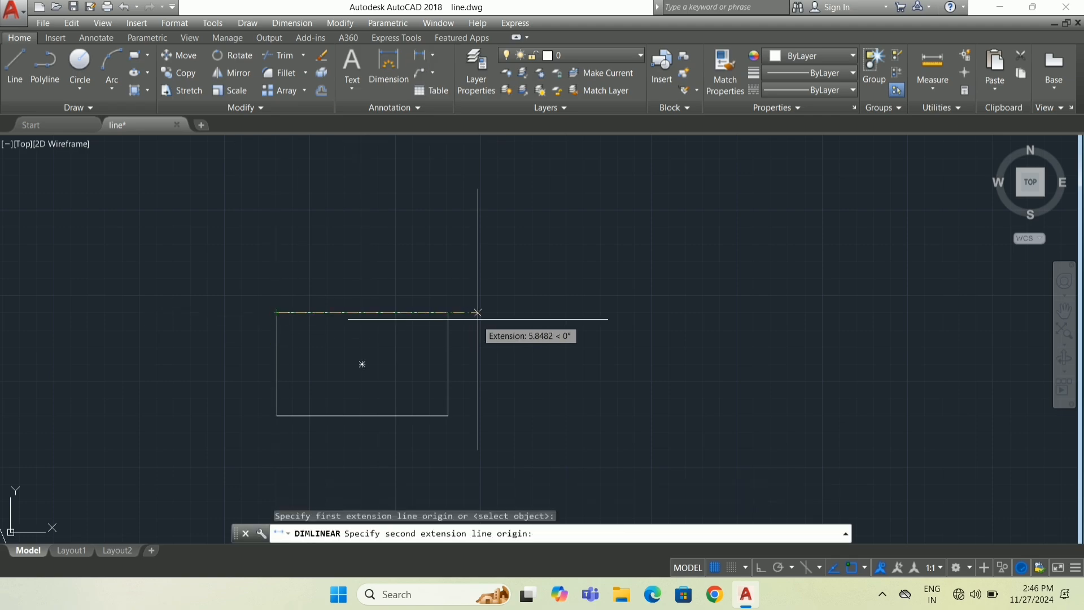
left_click(448, 312)
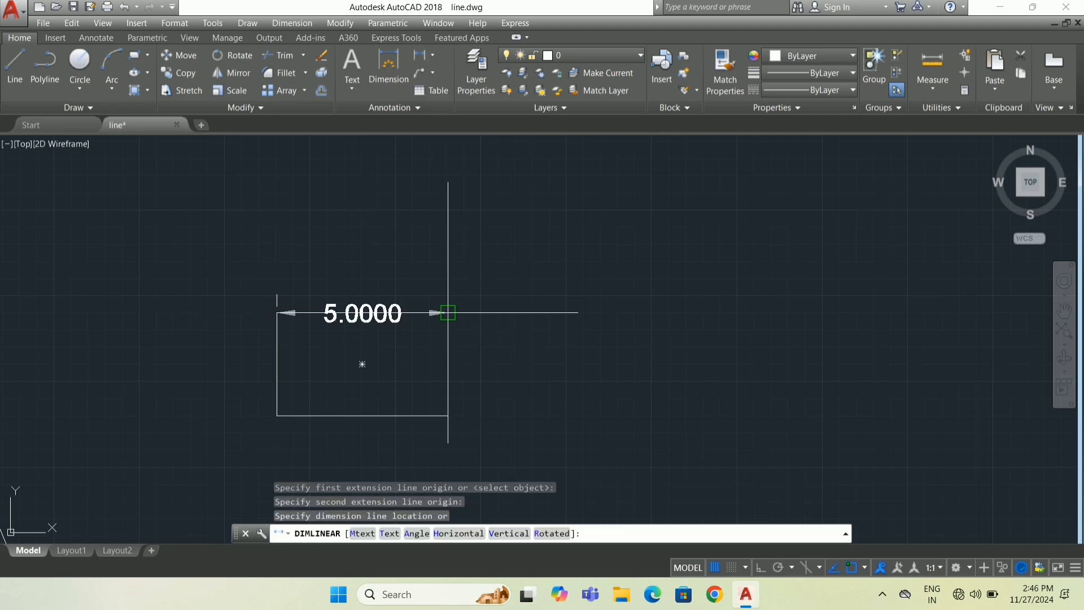
left_click(414, 252)
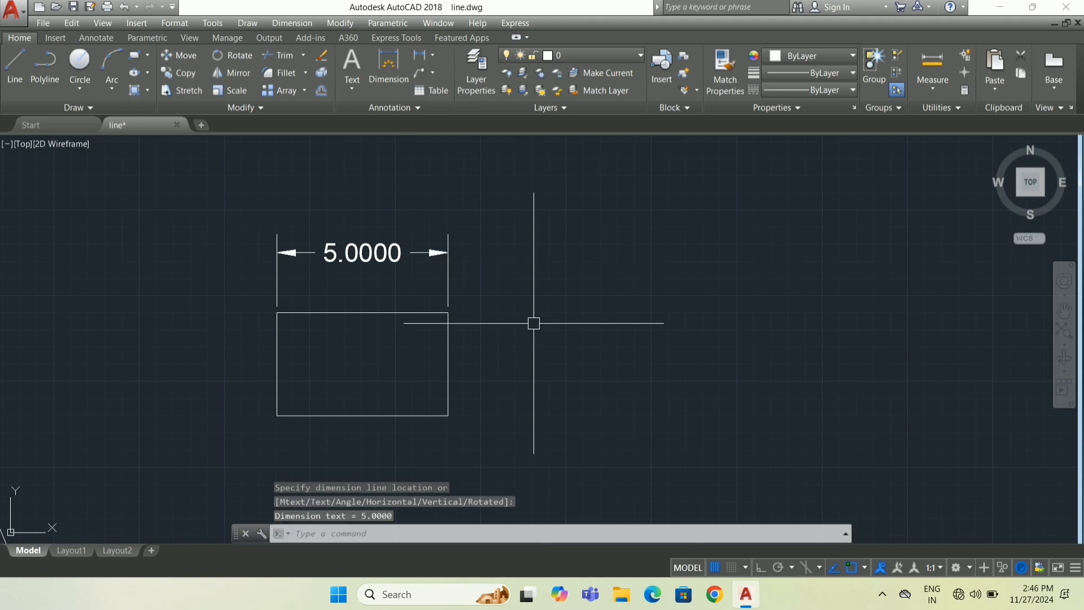
Add a linear dimension to the rectangle's right edge, placing the dimension line outside the shape.
left_click(421, 74)
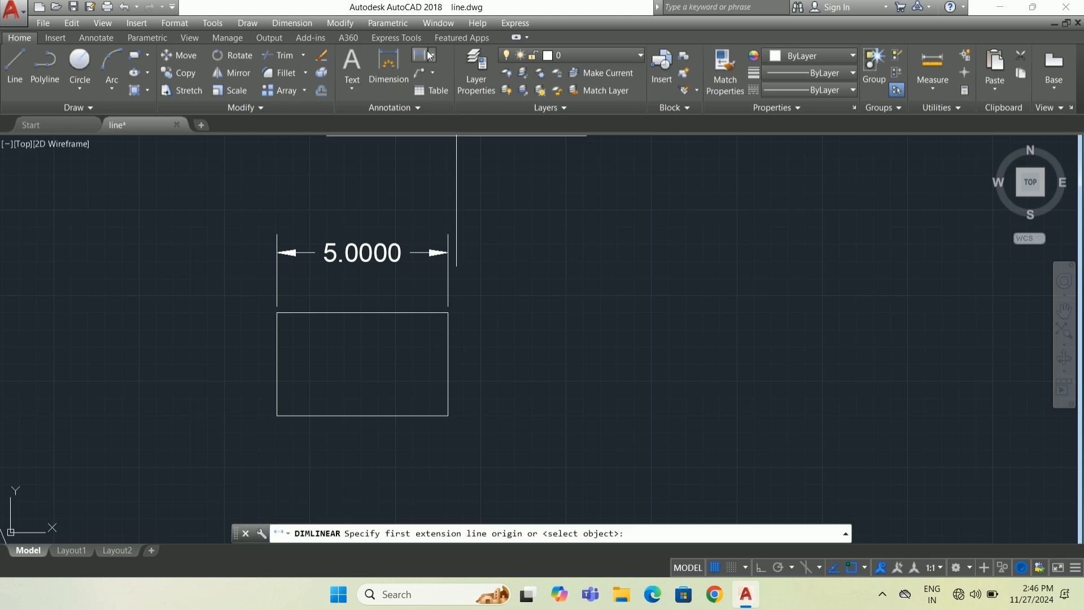
left_click(448, 312)
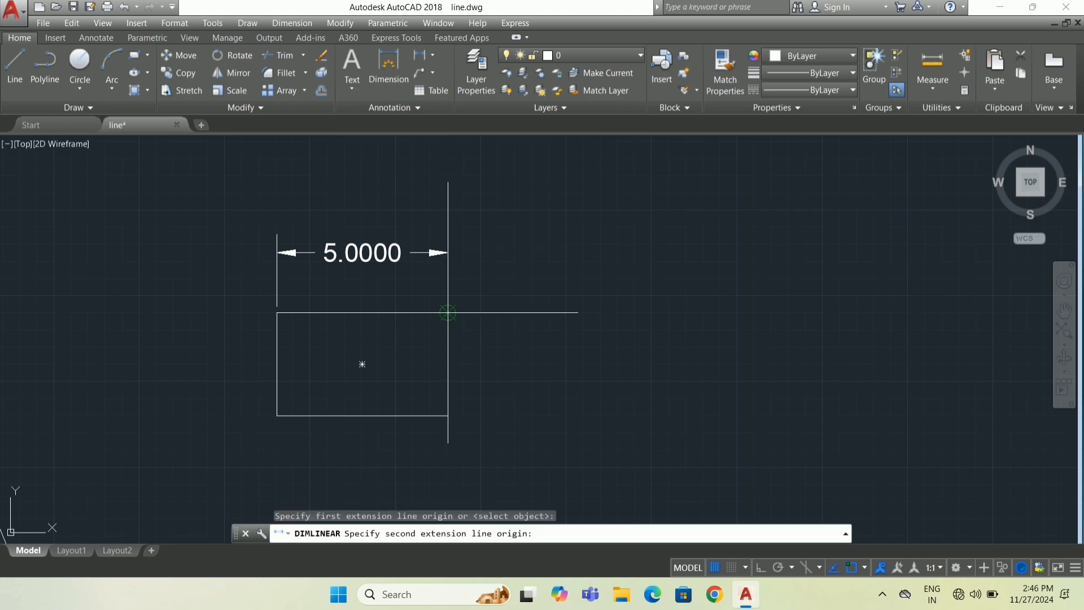
left_click(448, 415)
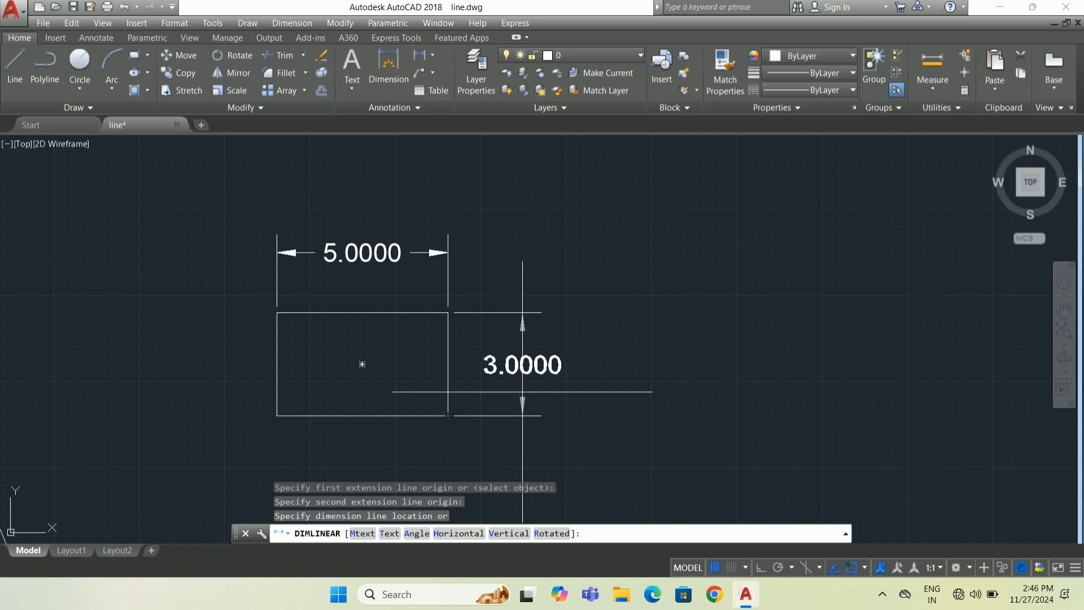
left_click(500, 393)
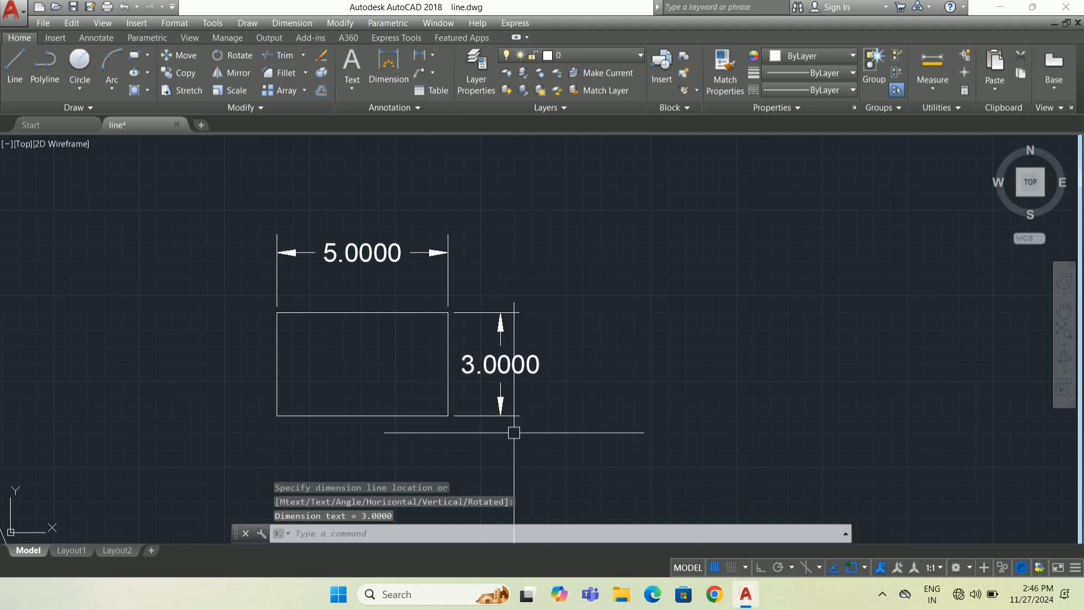
Erase the horizontal and vertical dimensions from the rectangle.
left_click(539, 450)
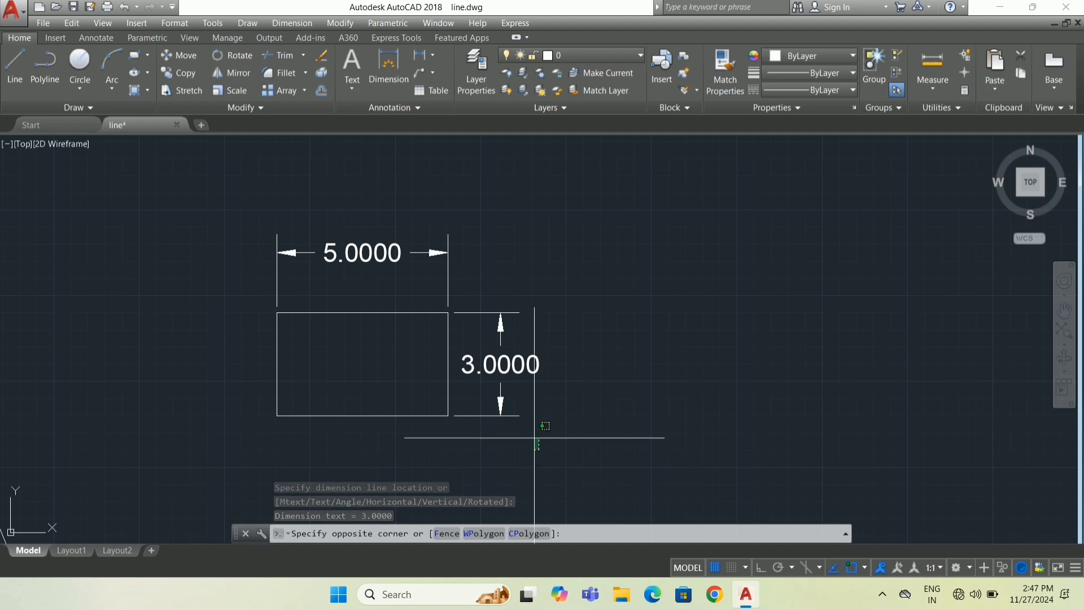
left_click(489, 306)
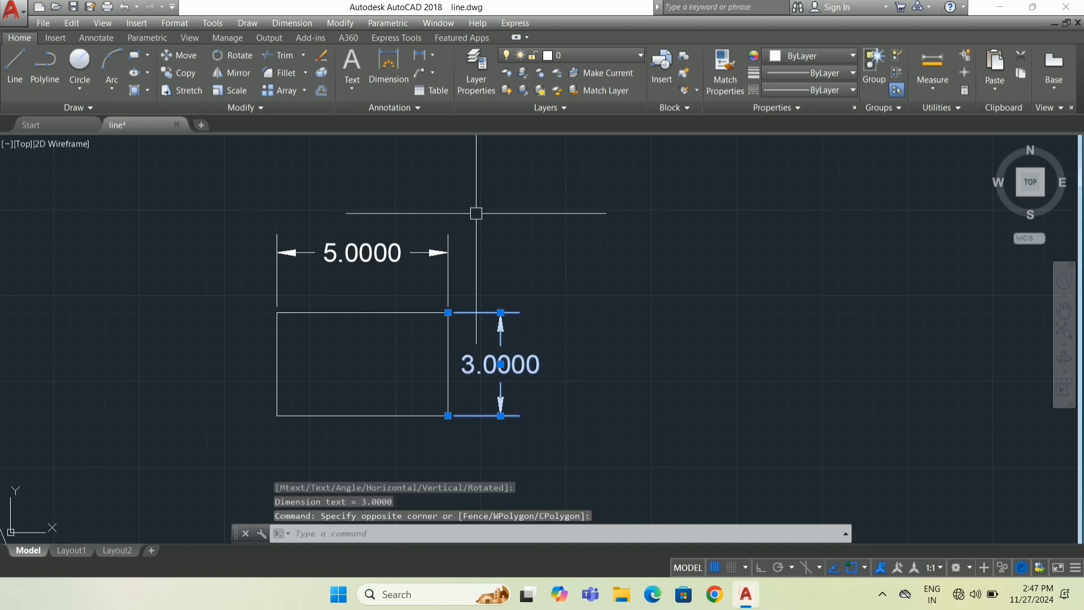
left_click(357, 280)
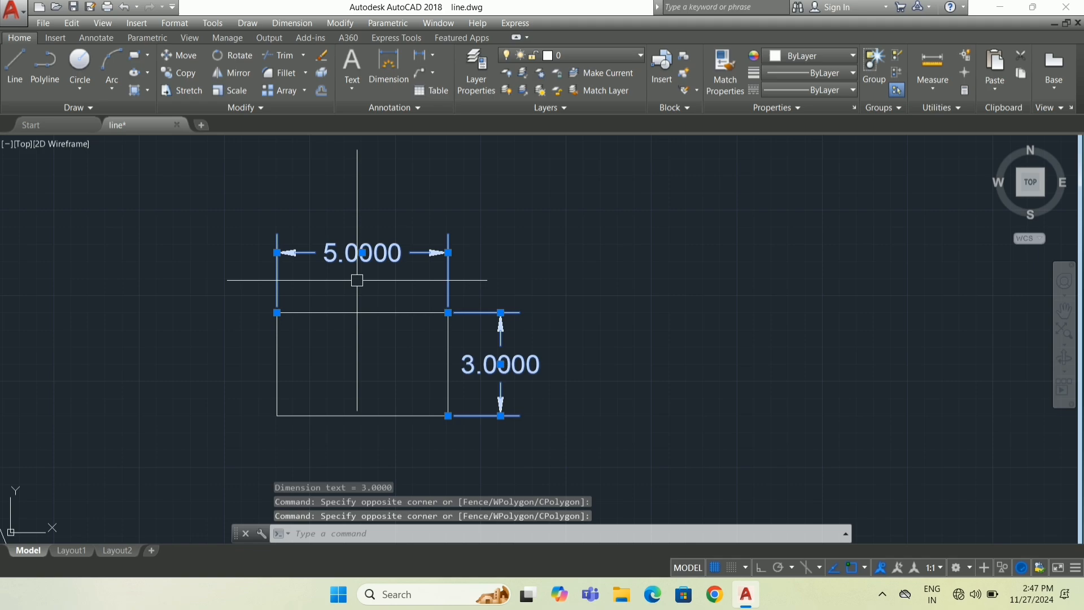
type("e")
key("Return")
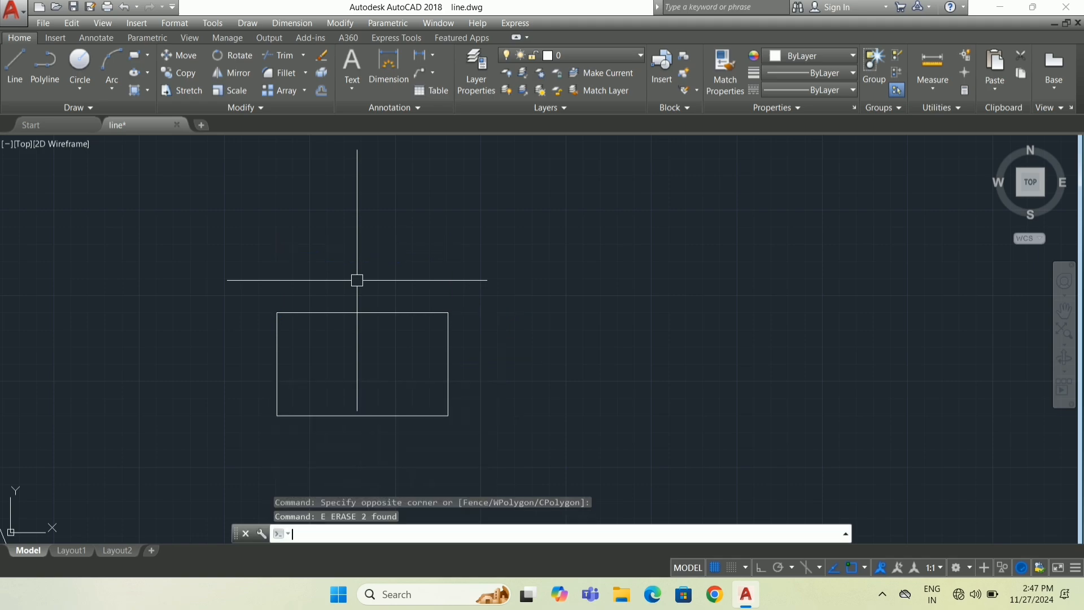
Erase the 5 by 3 rectangle from the drawing.
left_click(448, 332)
type("e")
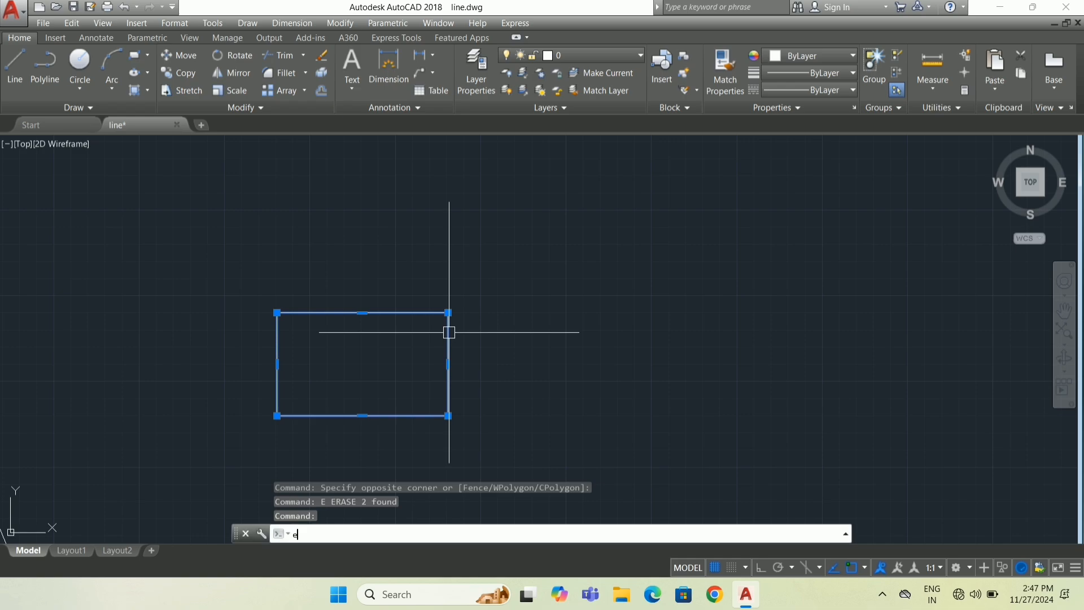
key("Return")
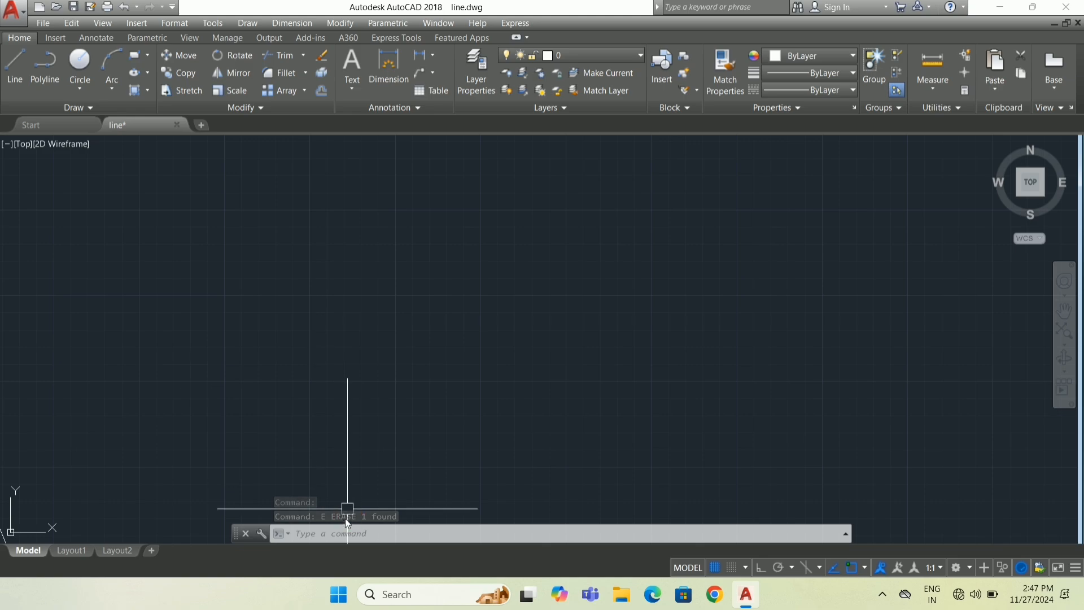
Draw a rectangle from a picked first corner using the Area option, with an area of 150 and a length of 15.
left_click(338, 533)
type("rec")
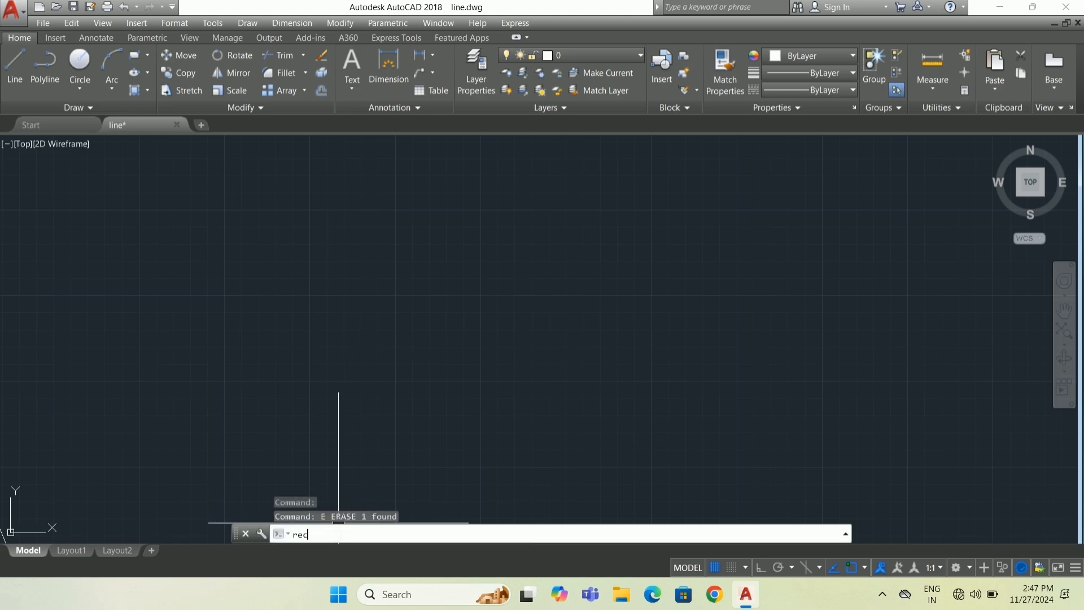
key("Return")
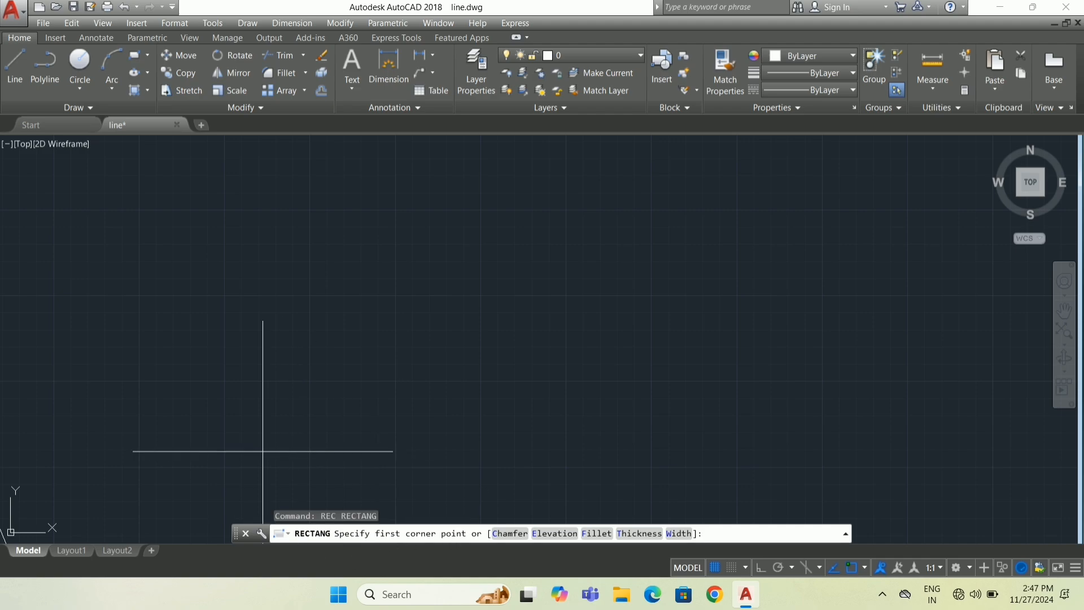
left_click(256, 434)
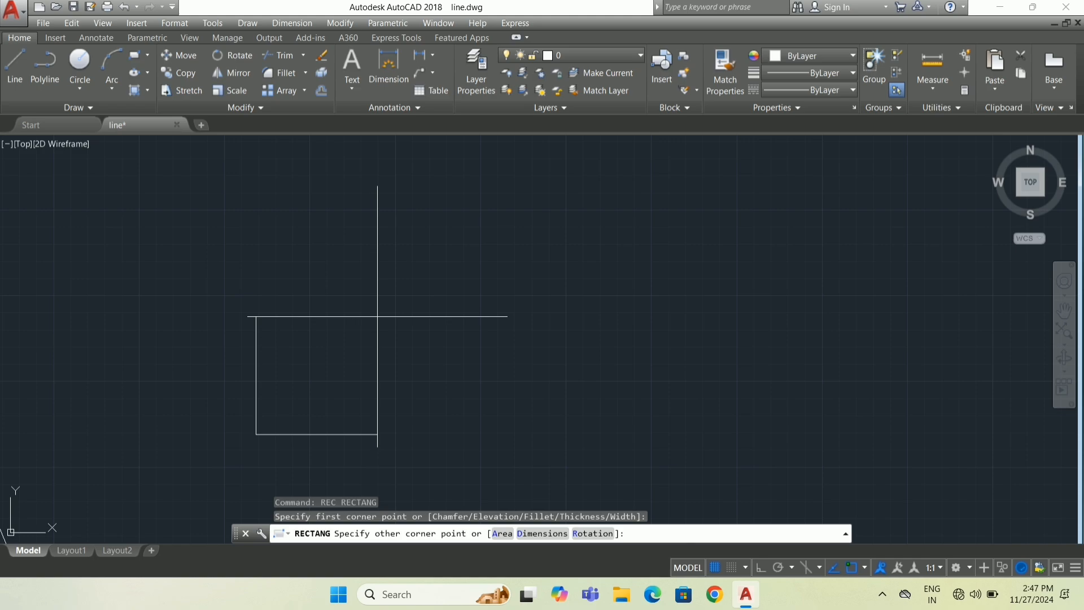
type("a")
key("Return")
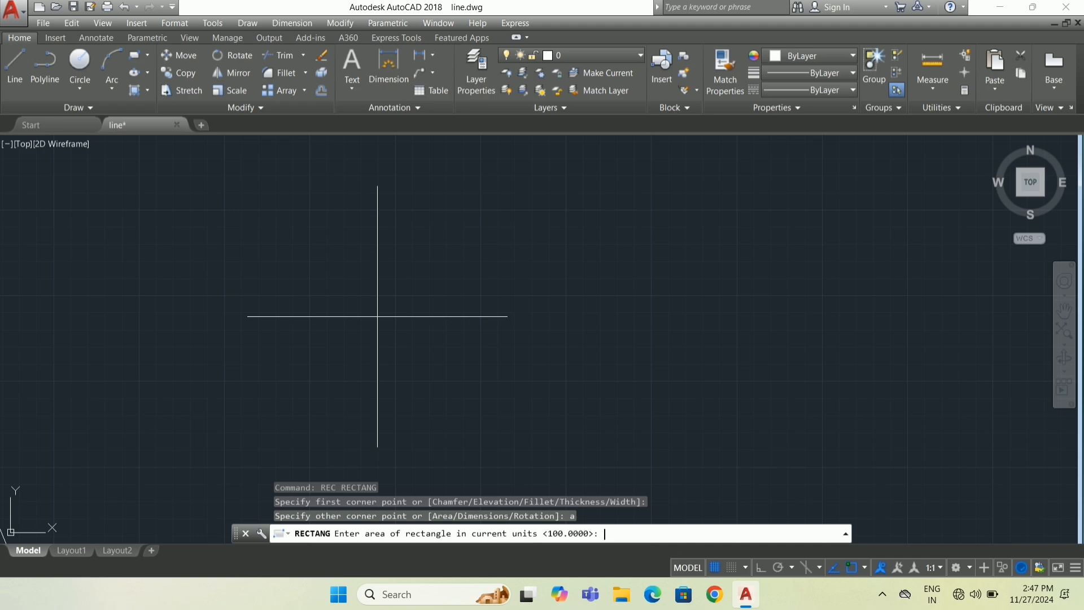
type("150")
key("Return")
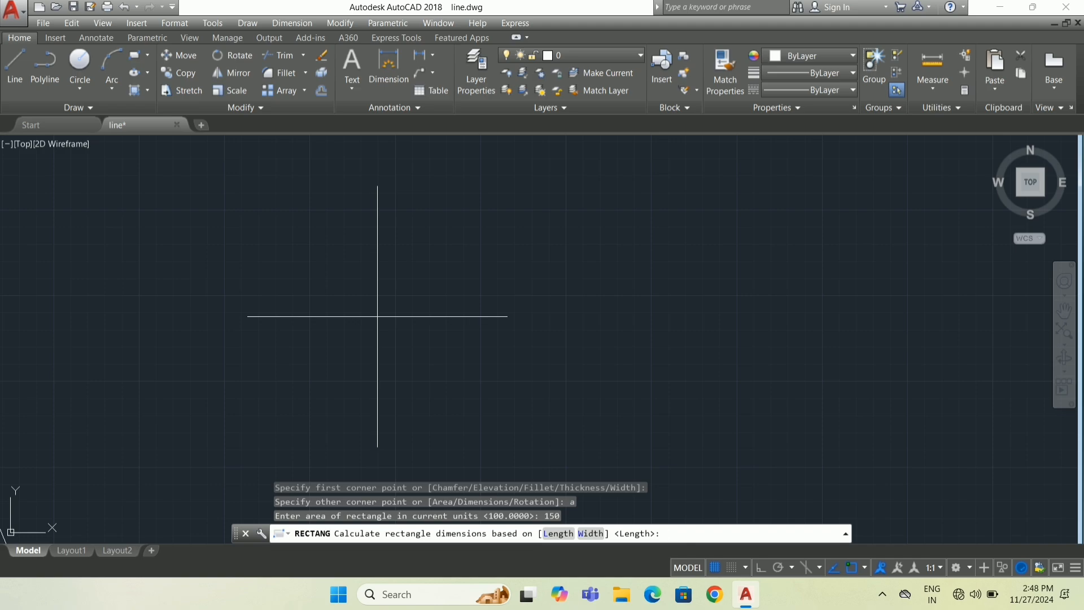
type("1")
key("Return")
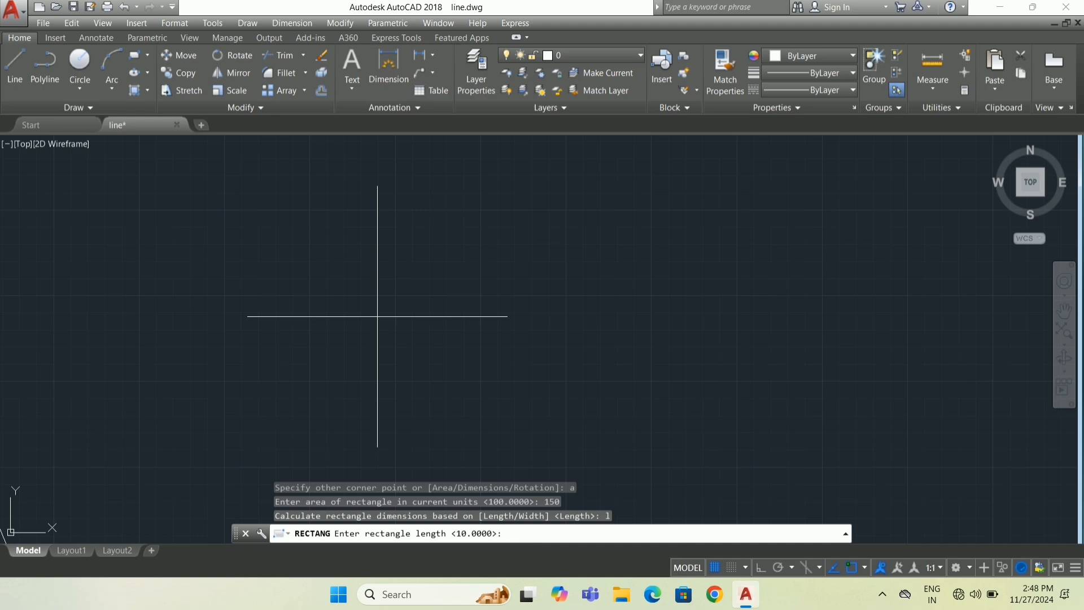
type("15")
key("Return")
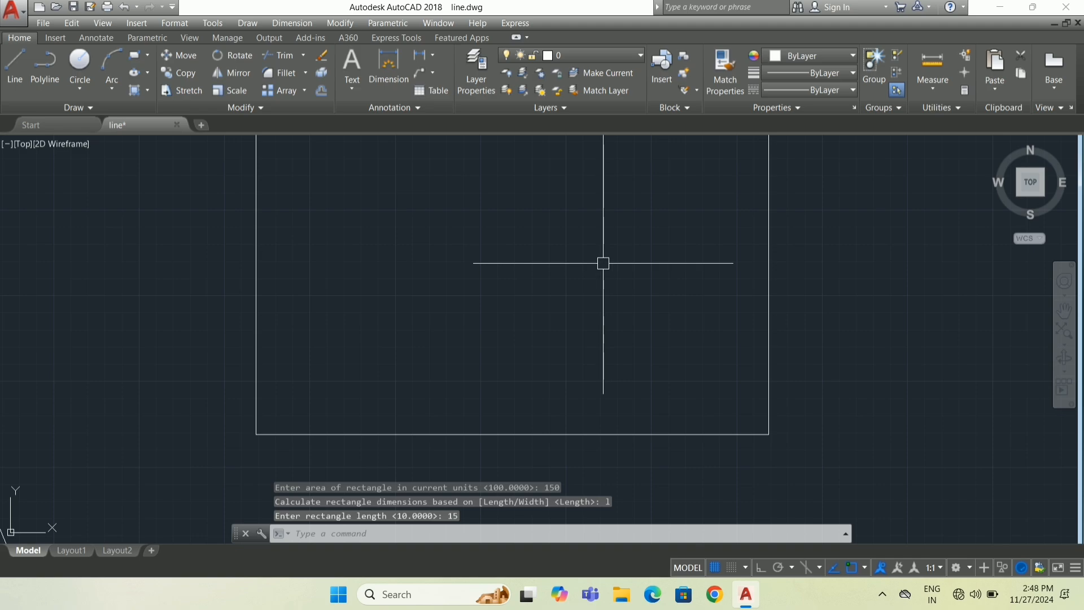
Add a linear dimension along the top edge of the area-based rectangle, with the dimension line just above it.
scroll(620, 272, "down", 4)
scroll(653, 233, "up", 2)
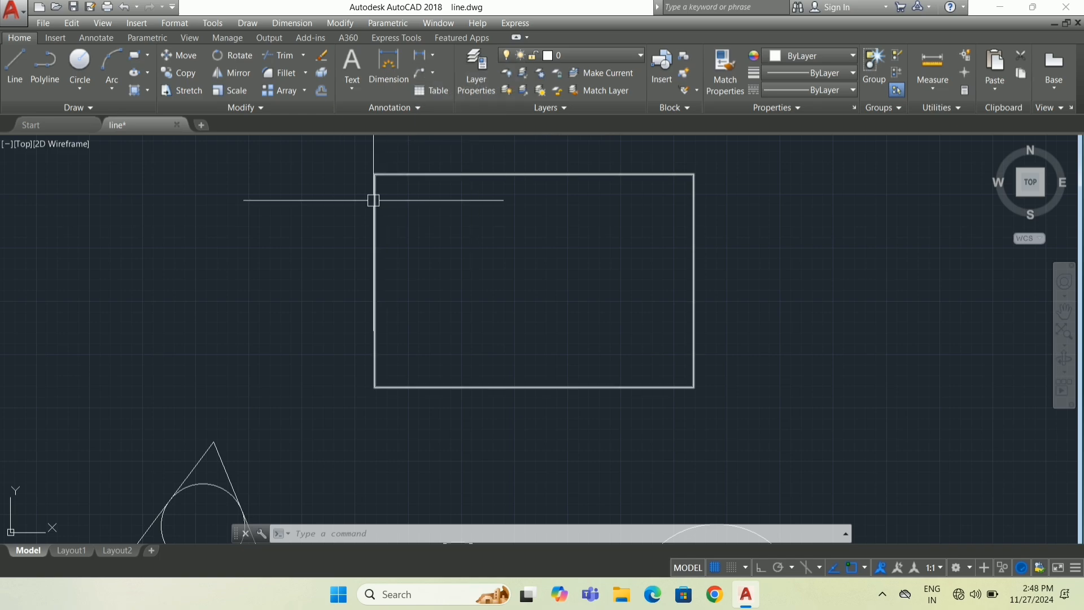
left_click(417, 56)
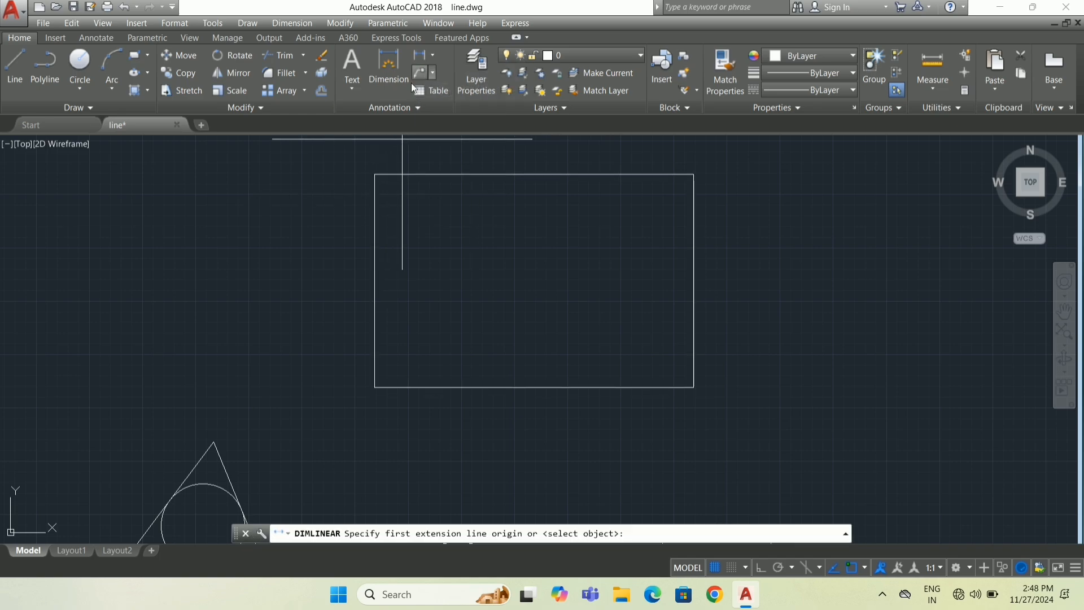
left_click(375, 174)
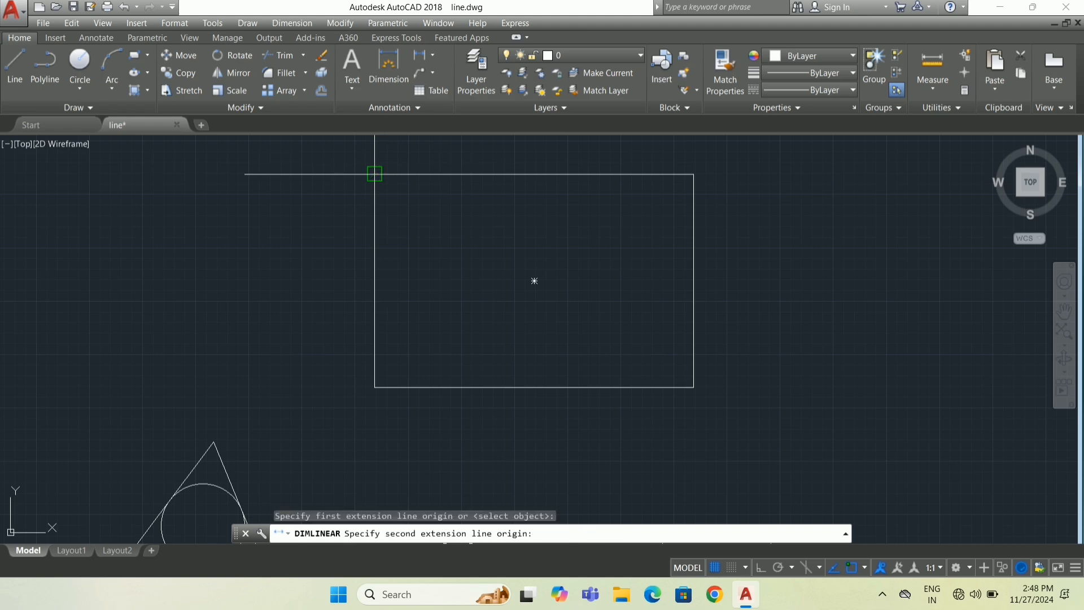
left_click(694, 174)
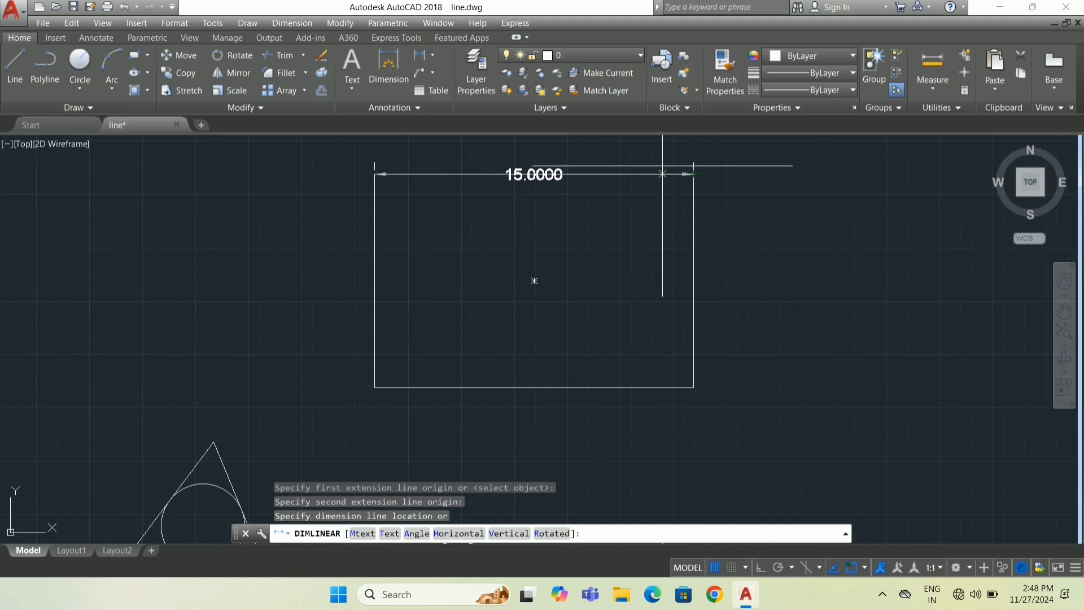
left_click(664, 149)
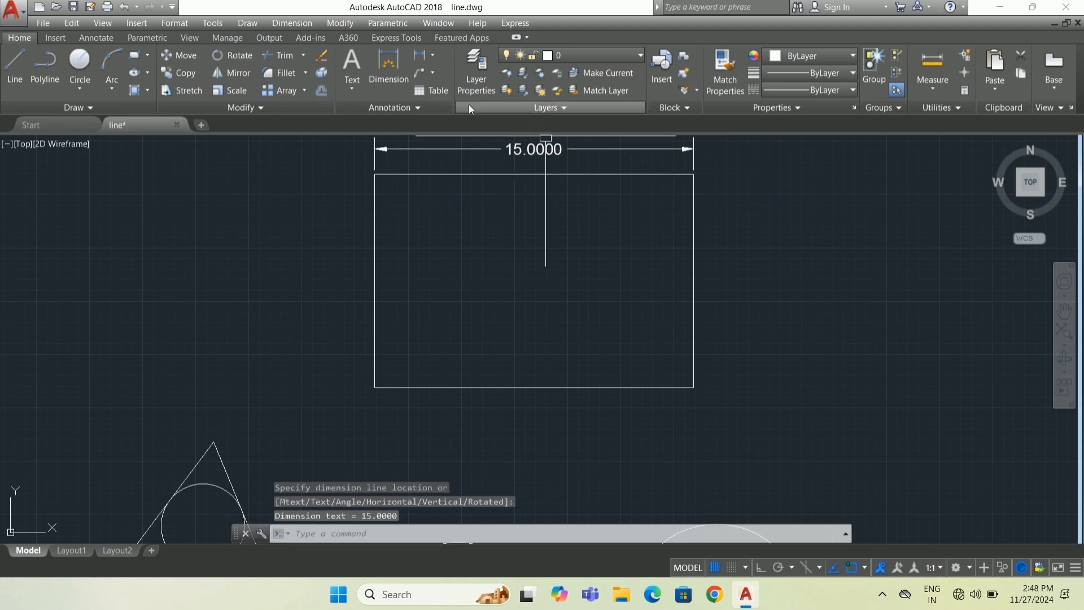
Add a vertical linear dimension to the right edge of the area-based rectangle, placed outside the shape.
left_click(425, 55)
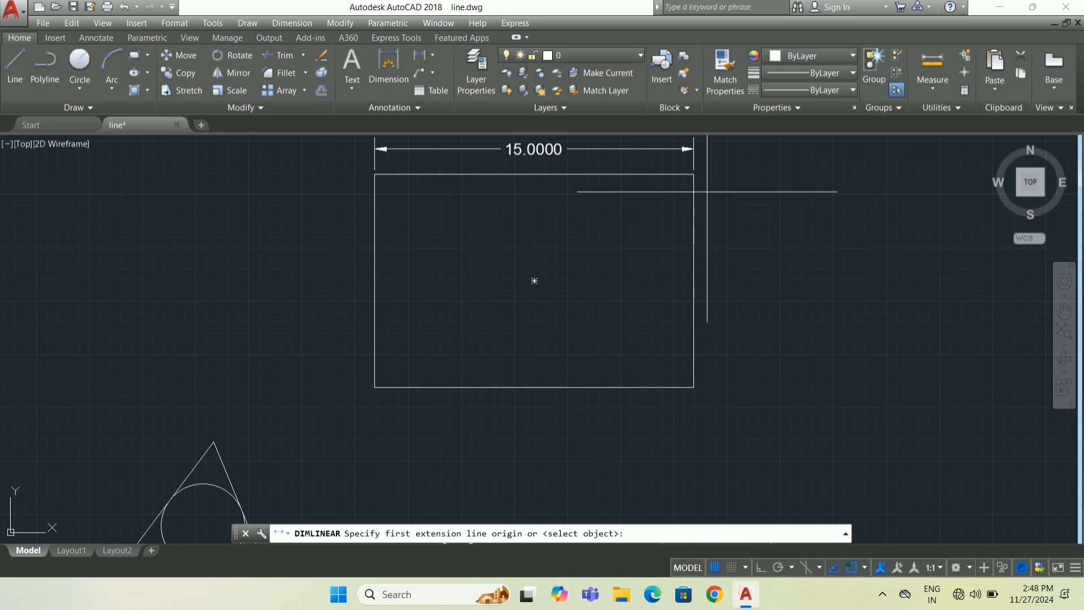
left_click(694, 174)
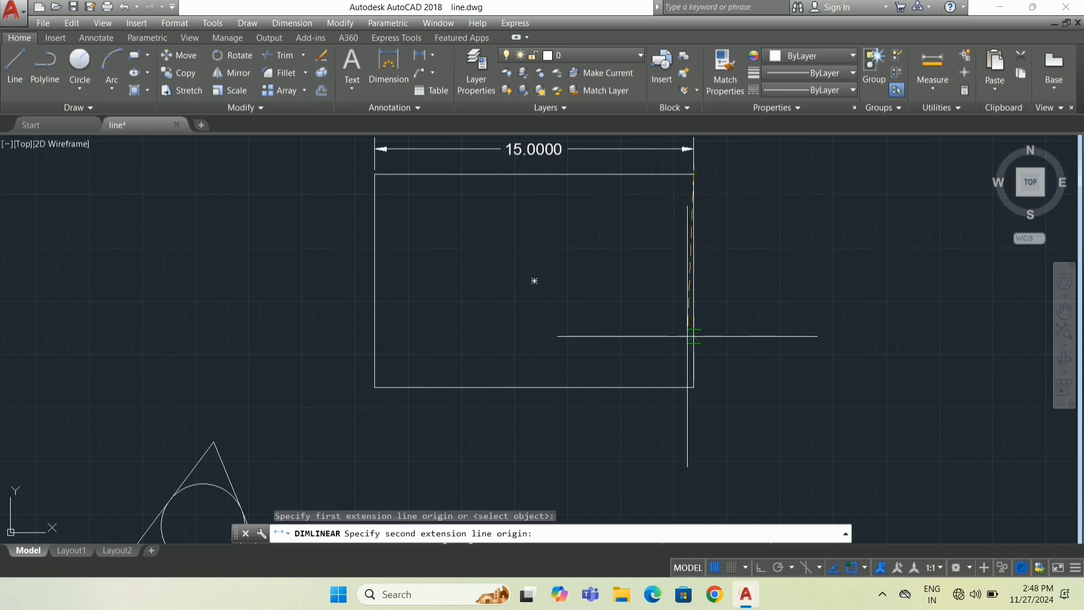
left_click(693, 387)
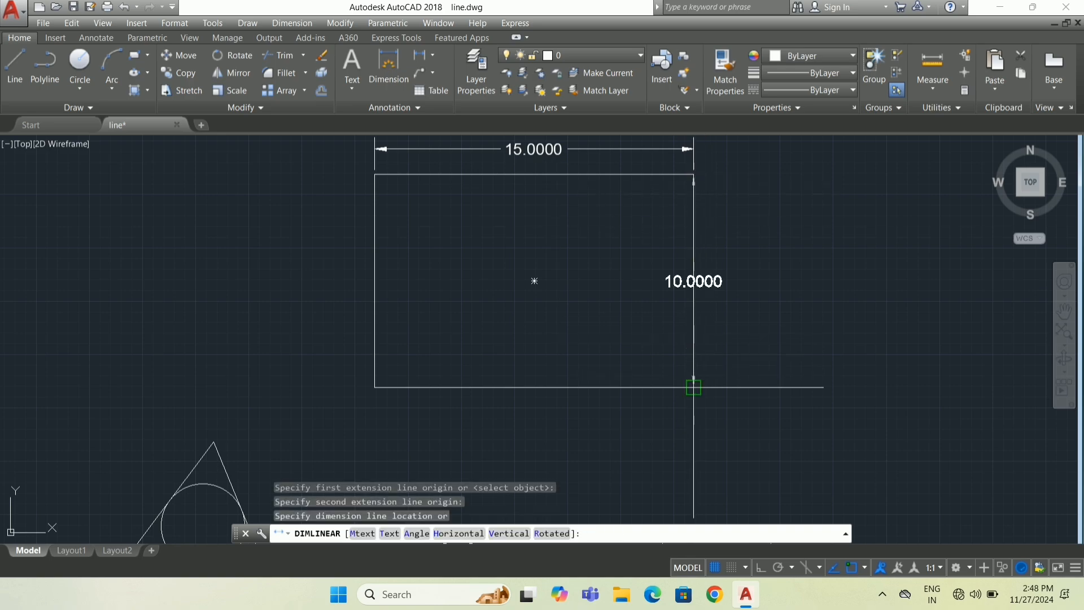
left_click(744, 365)
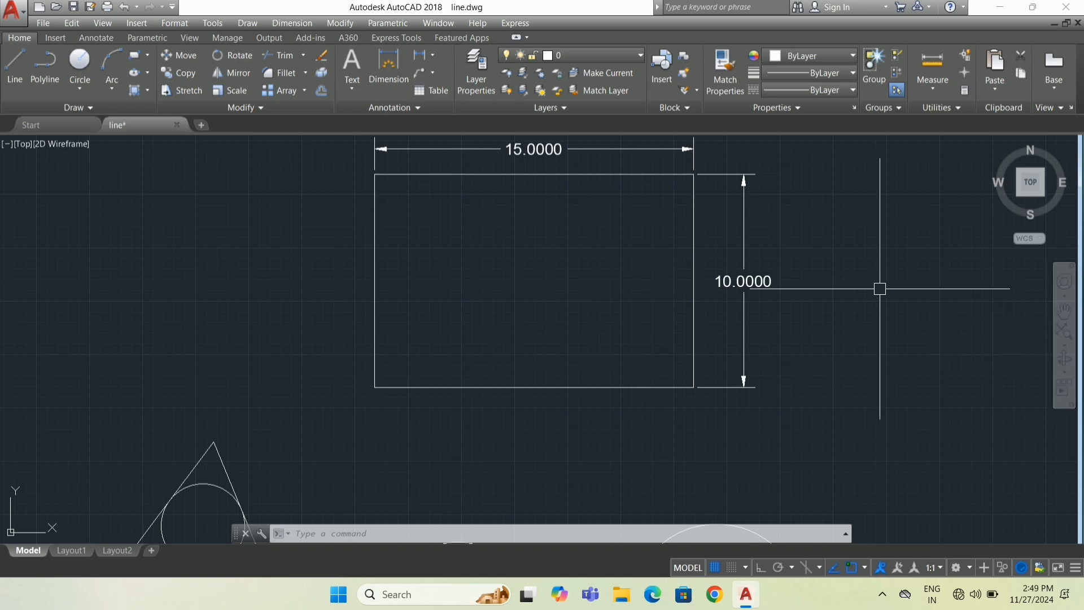
Draw a rectangle beside the area-based one using the Dimensions option, with a length of 10 and a width of 6.
scroll(755, 337, "down", 3)
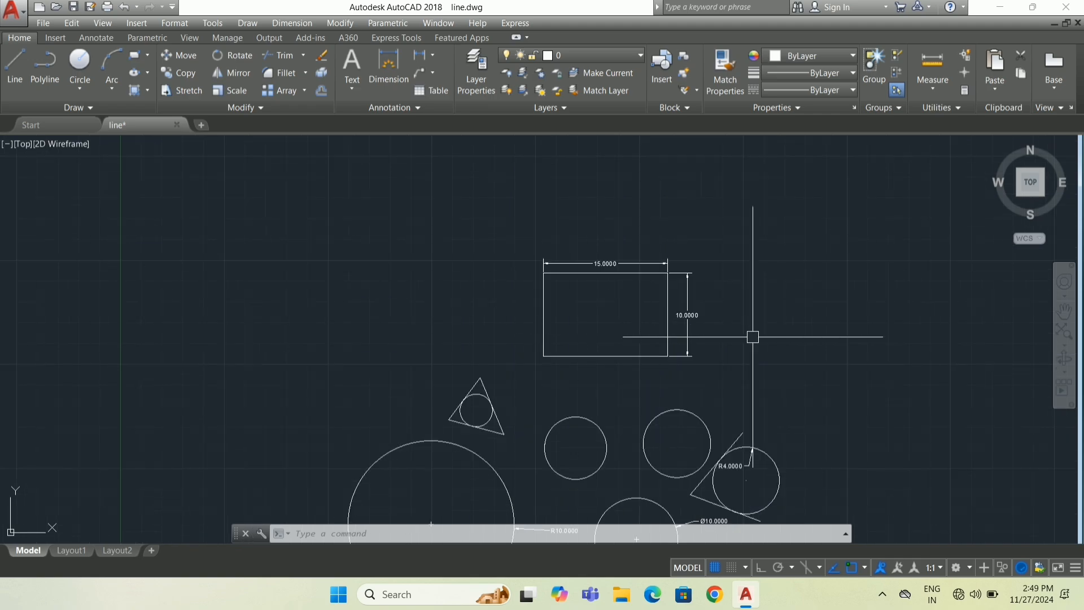
scroll(774, 329, "up", 3)
scroll(802, 335, "down", 2)
scroll(878, 307, "up", 4)
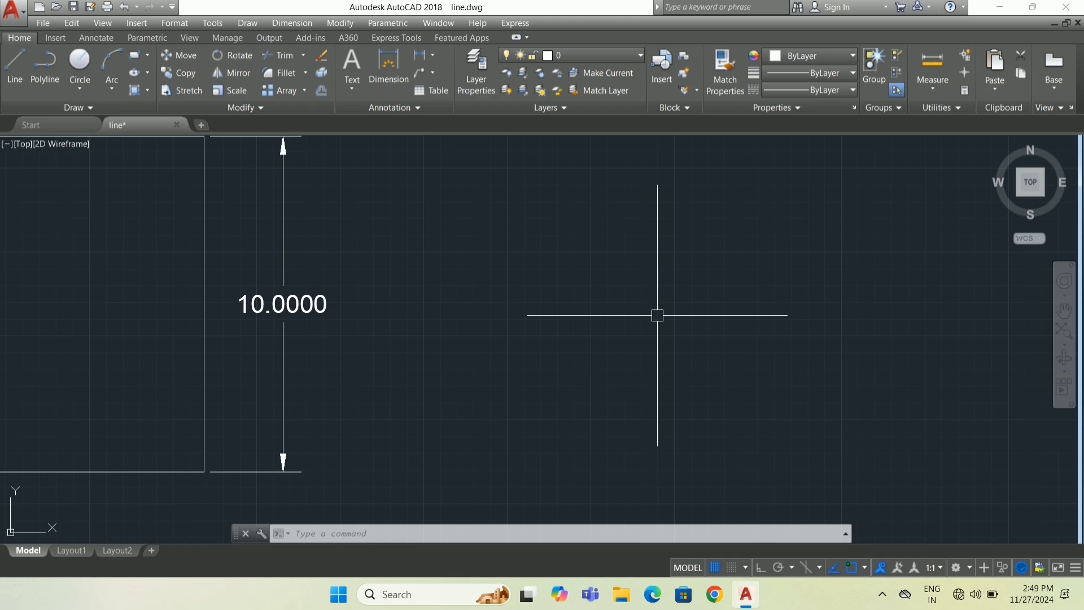
type("rec")
key("Return")
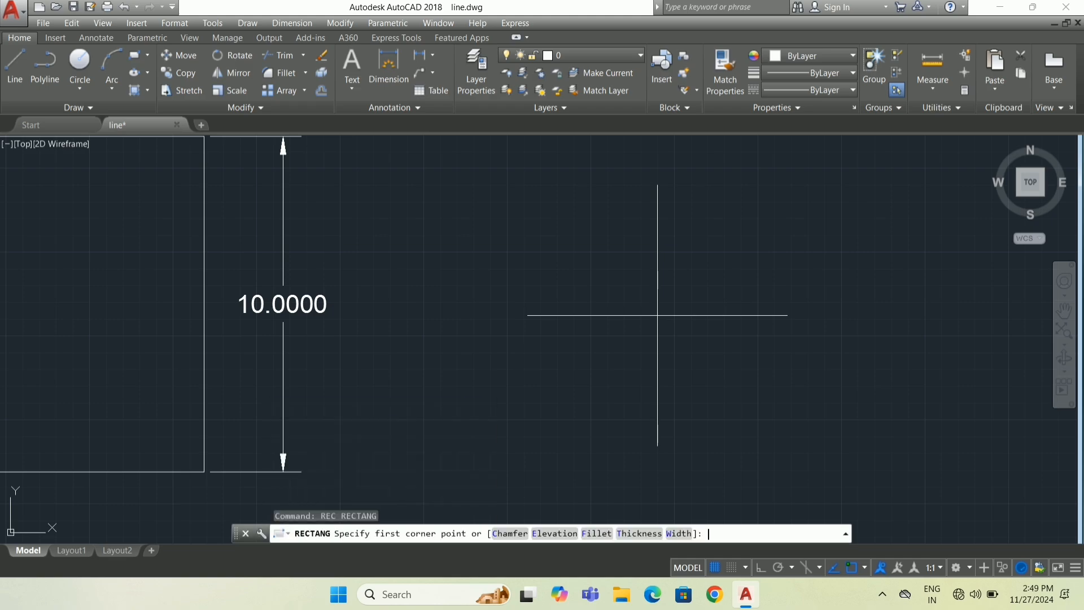
left_click(407, 465)
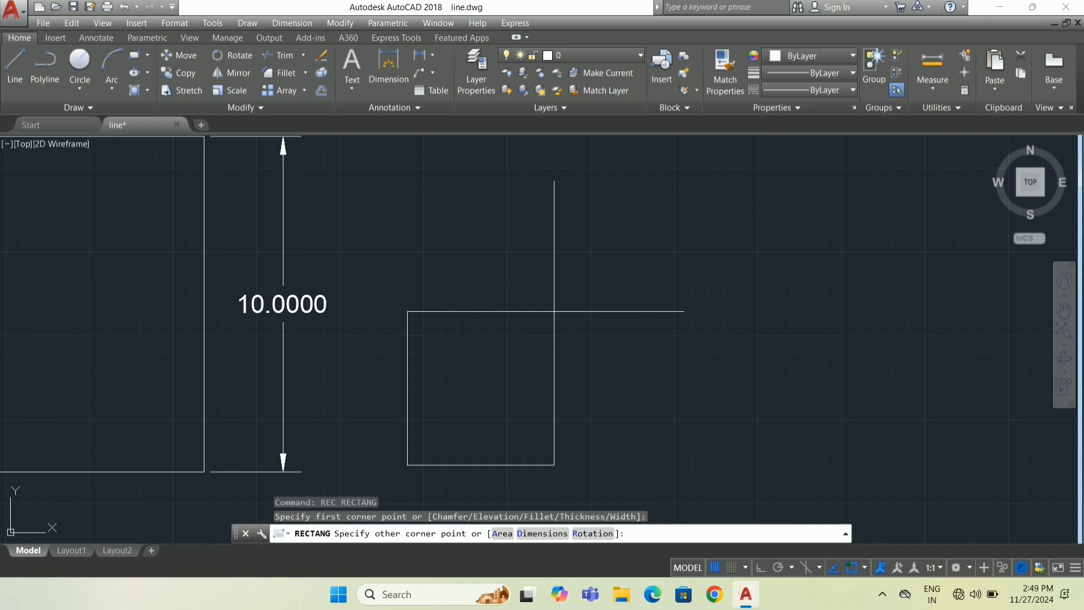
type("d")
key("Return")
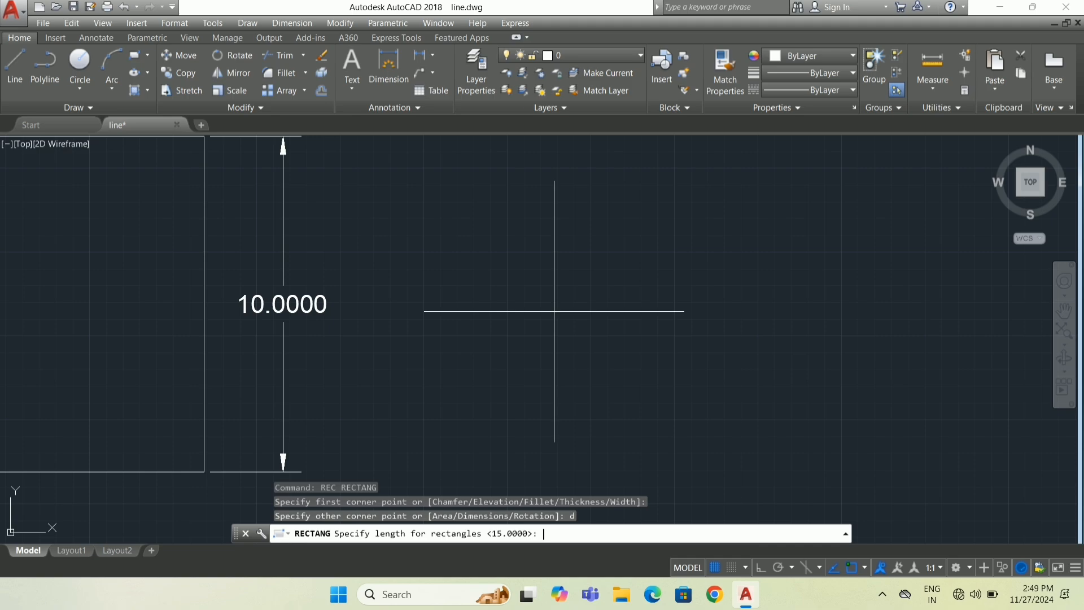
type("10")
key("Return")
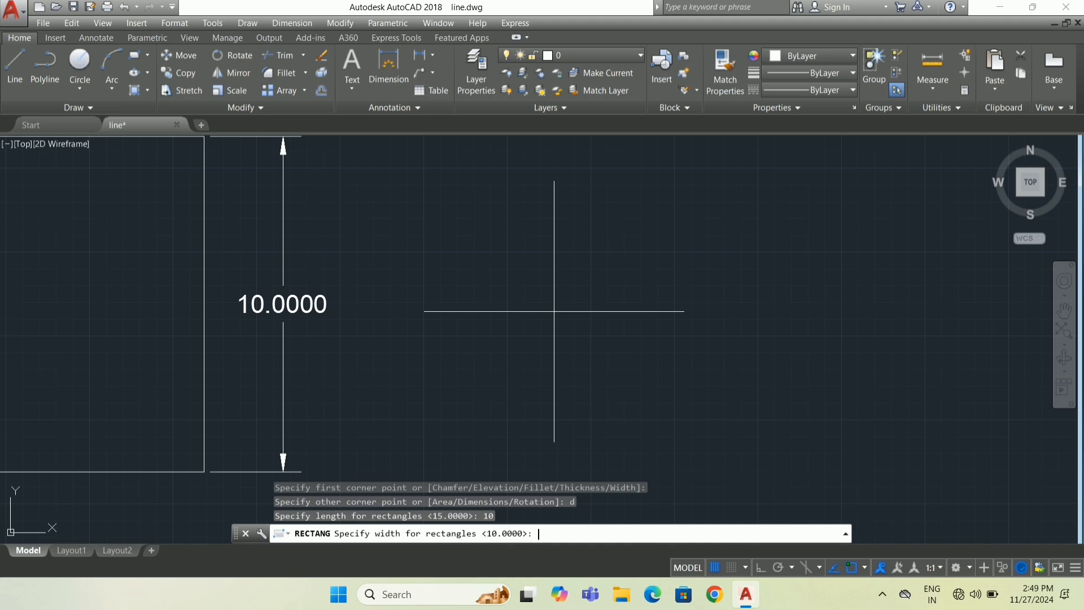
type("6")
key("Return")
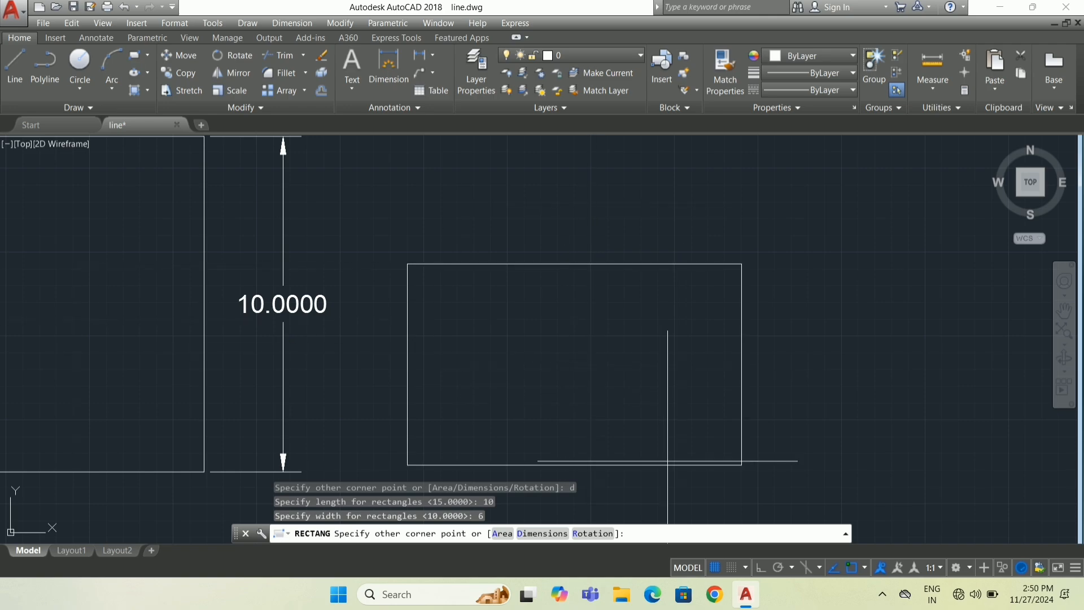
key("Return")
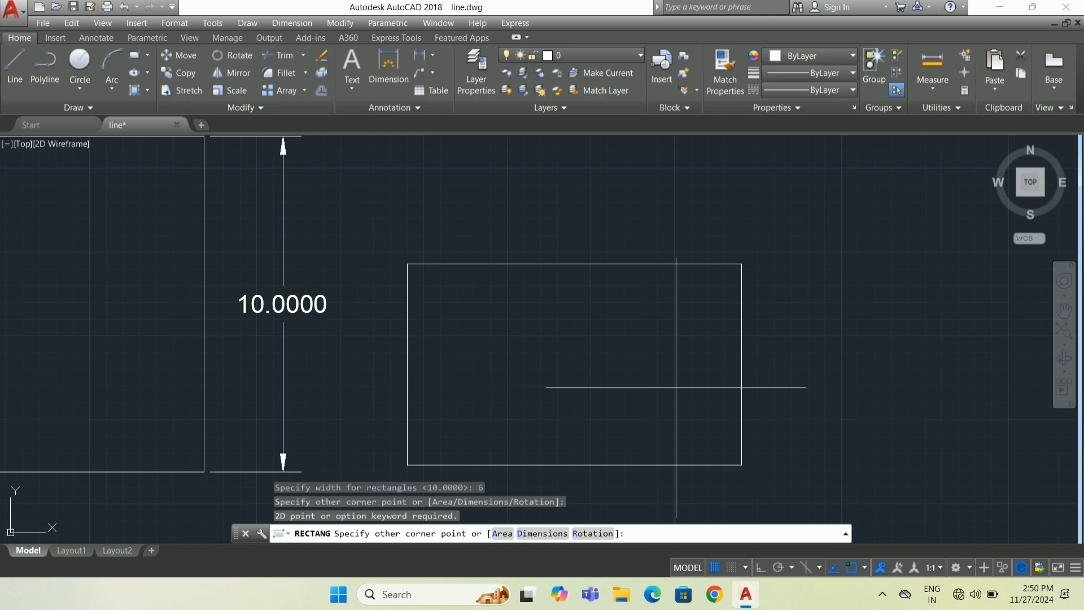
left_click(676, 387)
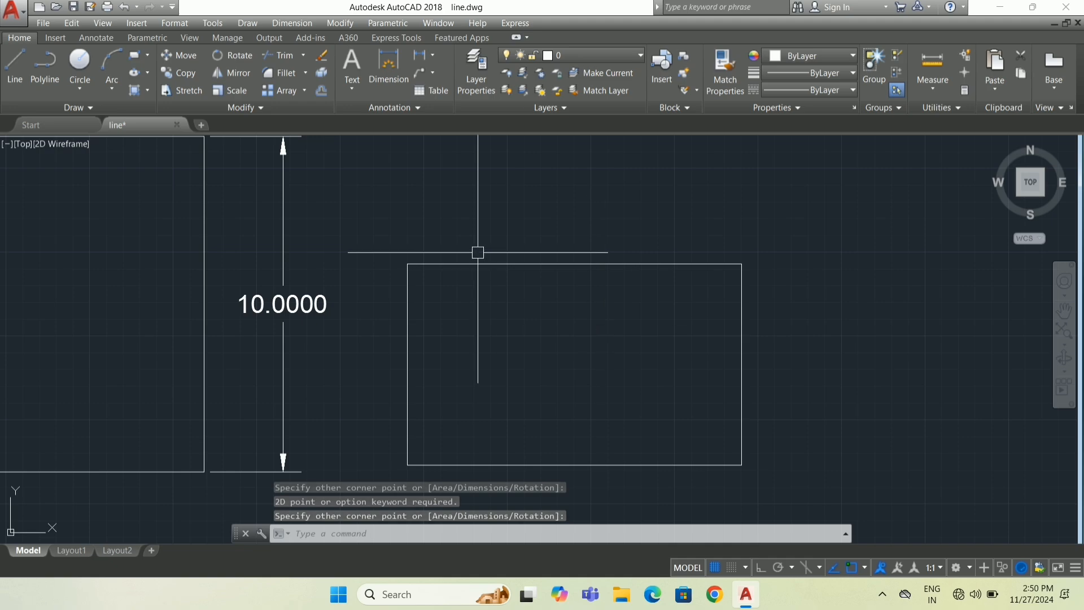
Add a linear dimension along the top edge of the 10 by 6 rectangle, with the dimension line above it.
left_click(415, 60)
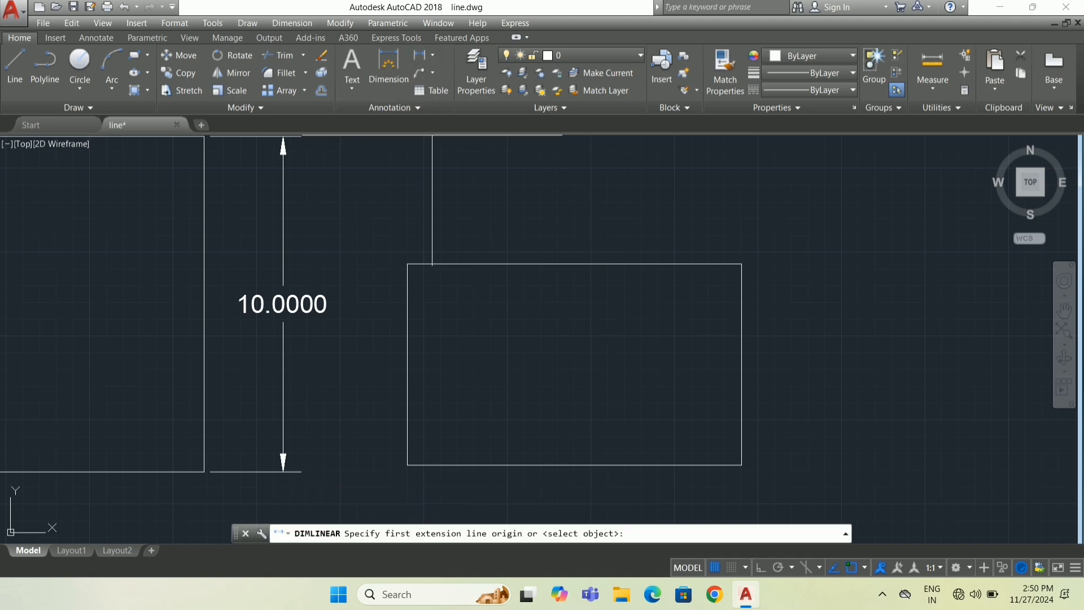
left_click(407, 264)
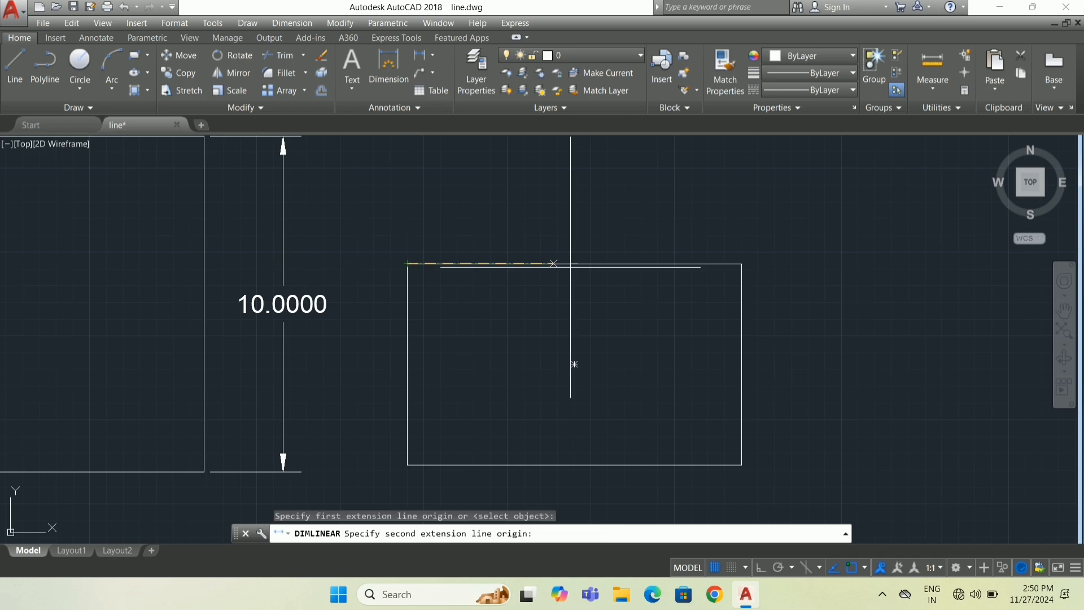
left_click(741, 264)
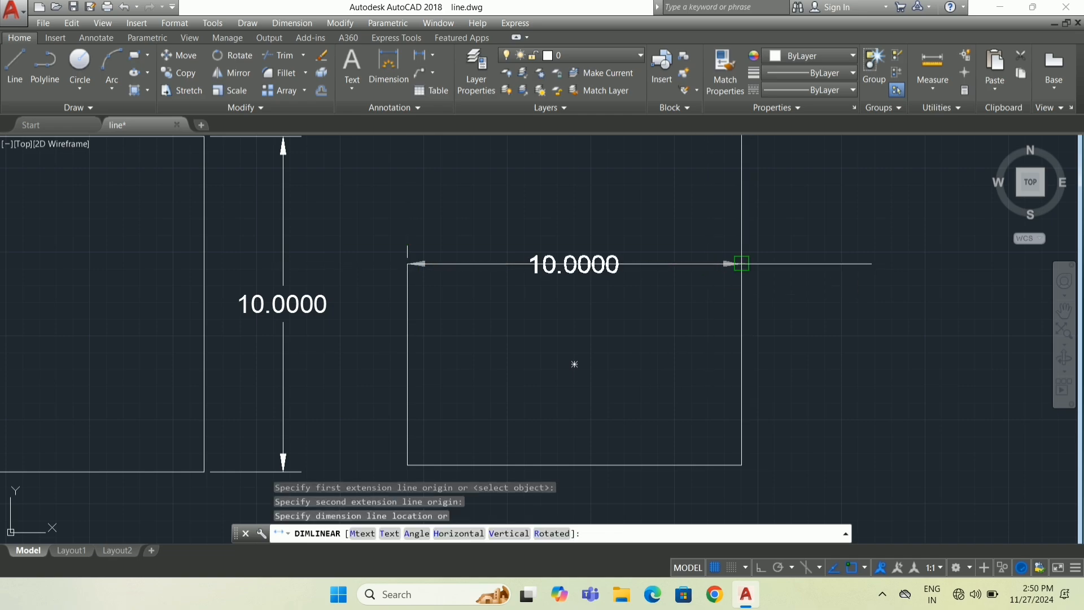
left_click(729, 218)
Add a vertical linear dimension to the right edge of the 10 by 6 rectangle, placed outside the shape.
key("Return")
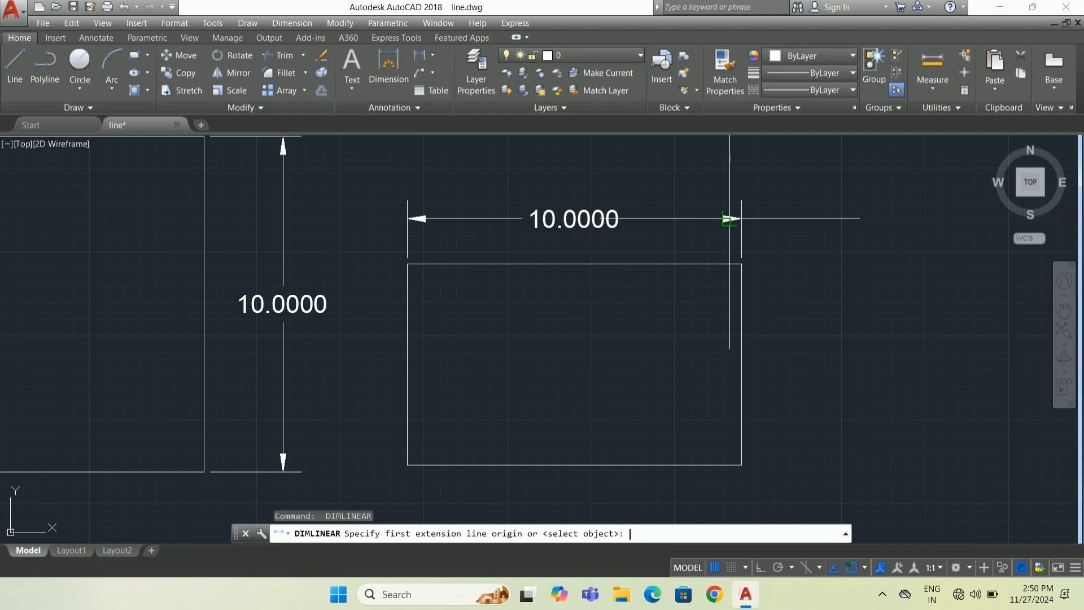
left_click(741, 263)
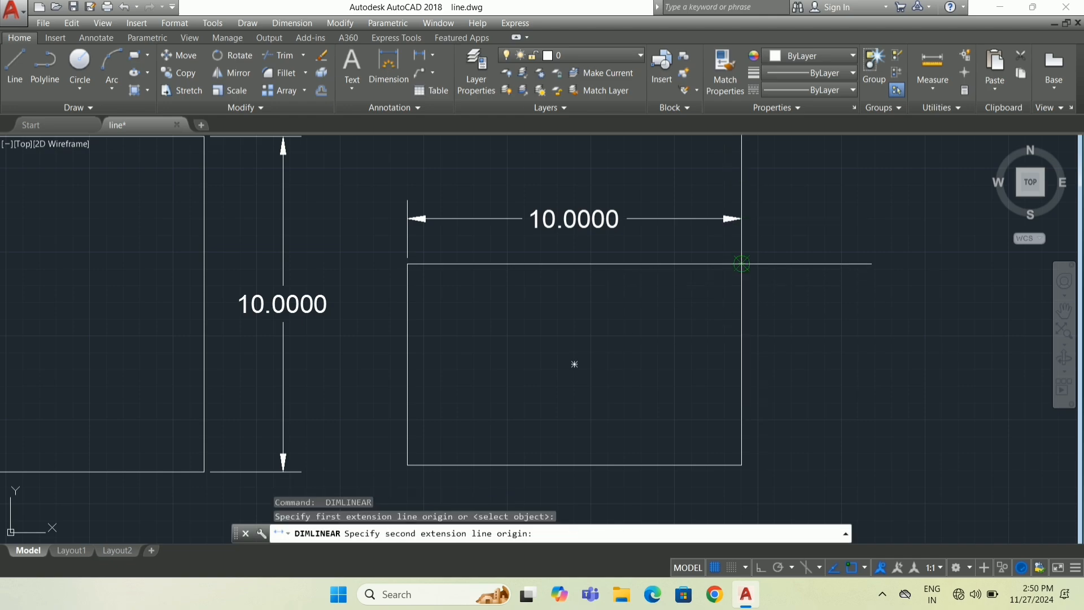
left_click(742, 465)
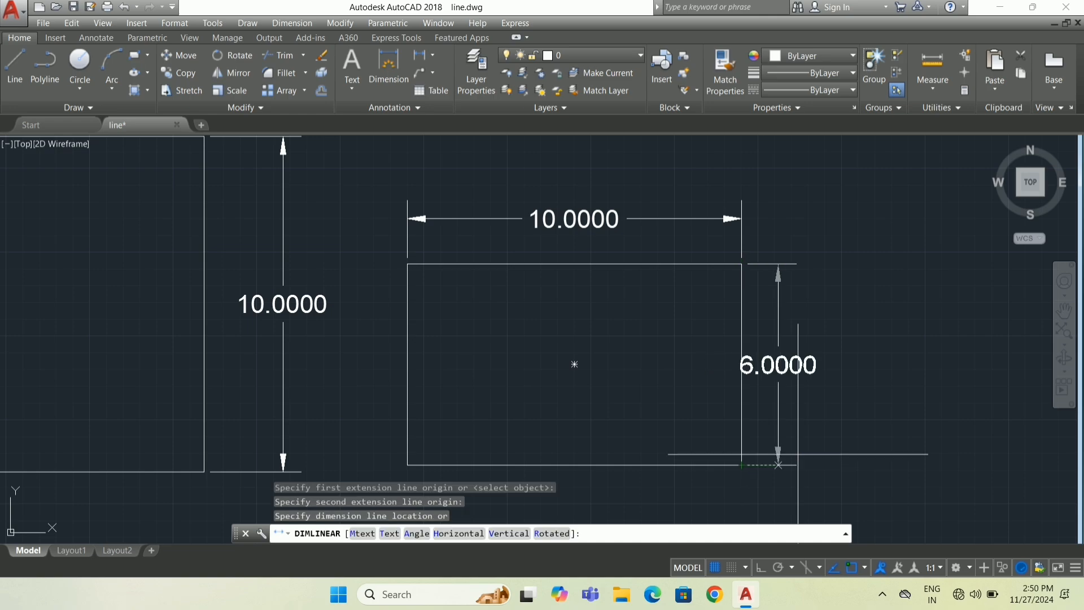
left_click(829, 438)
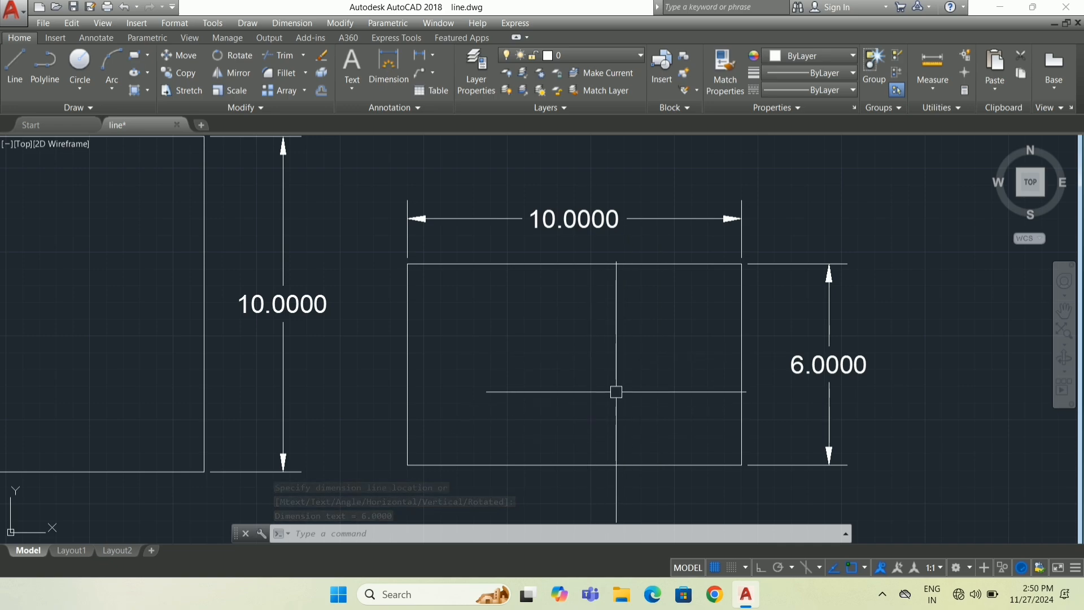
Draw a rectangle in the empty space beside the 10 by 6 one using the Rotation option at 30 degrees, picking both corners freehand.
scroll(561, 341, "down", 3)
scroll(562, 342, "up", 6)
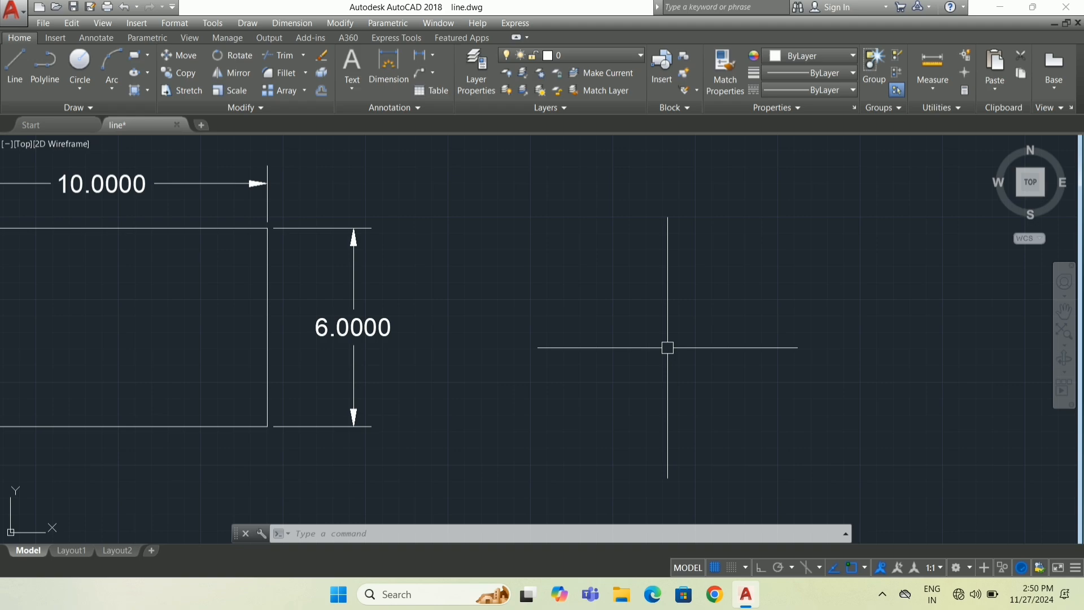
type("rec")
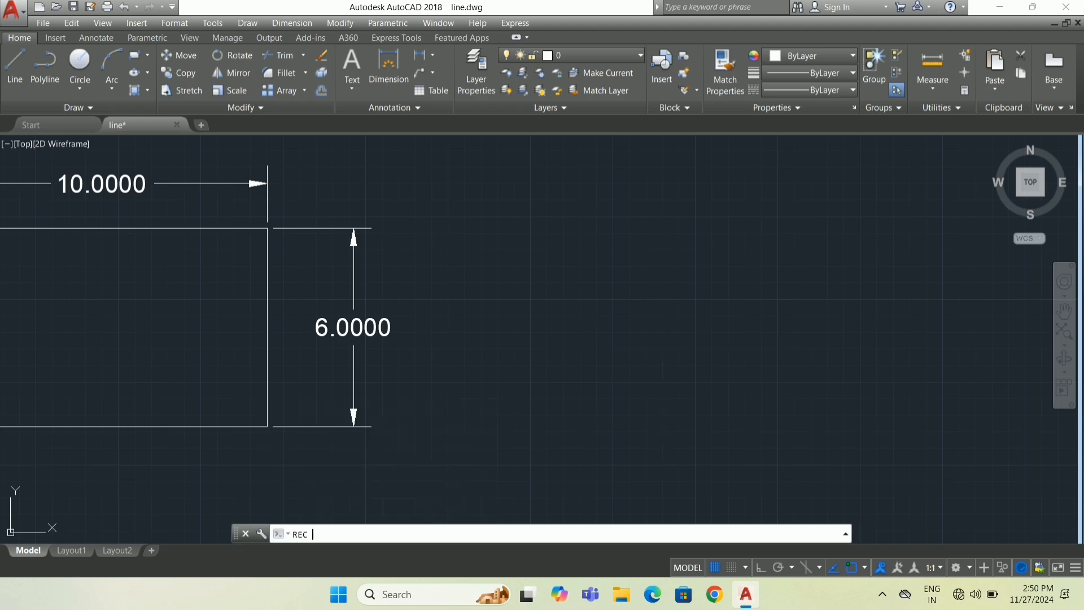
key("Return")
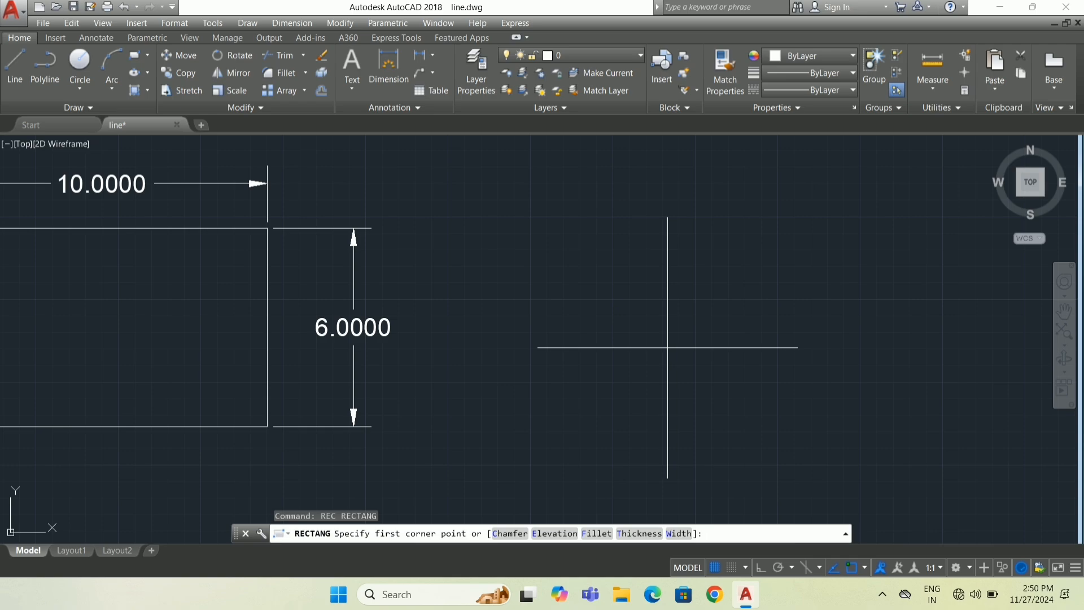
left_click(448, 436)
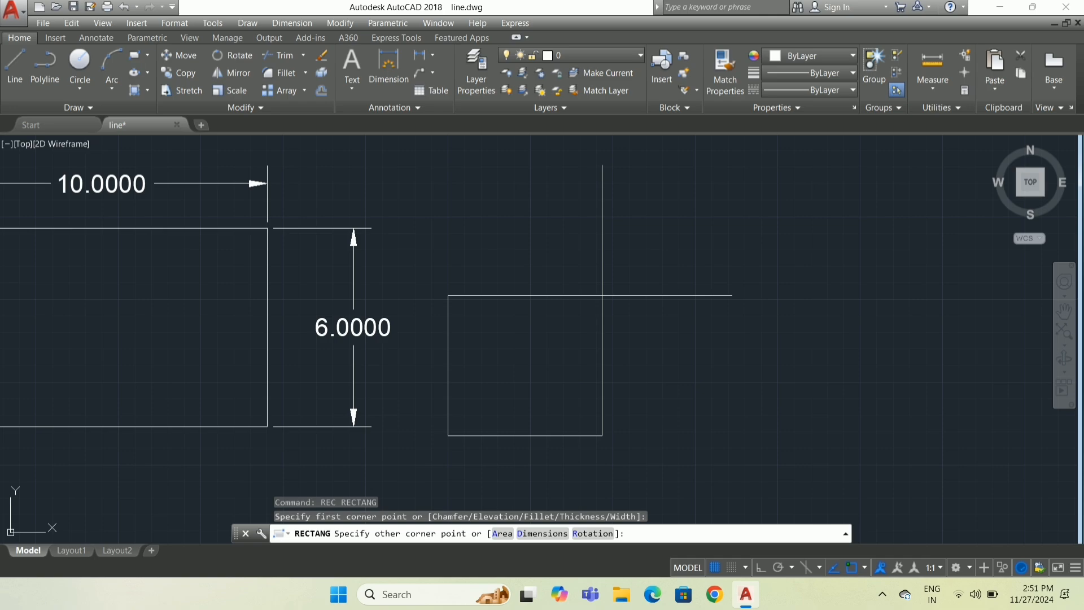
type("r")
key("Return")
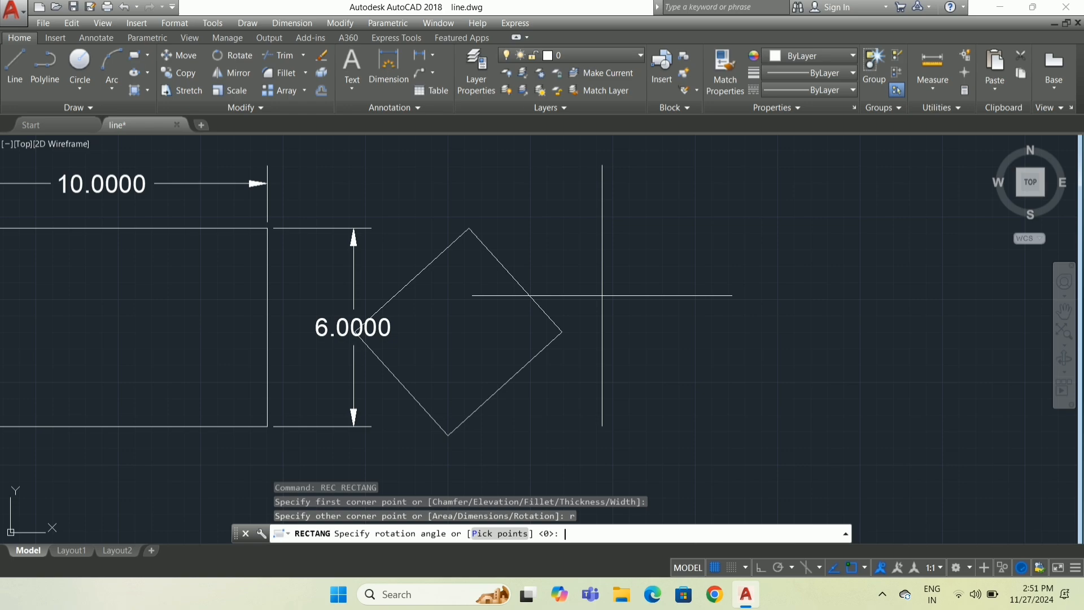
type("30")
key("Return")
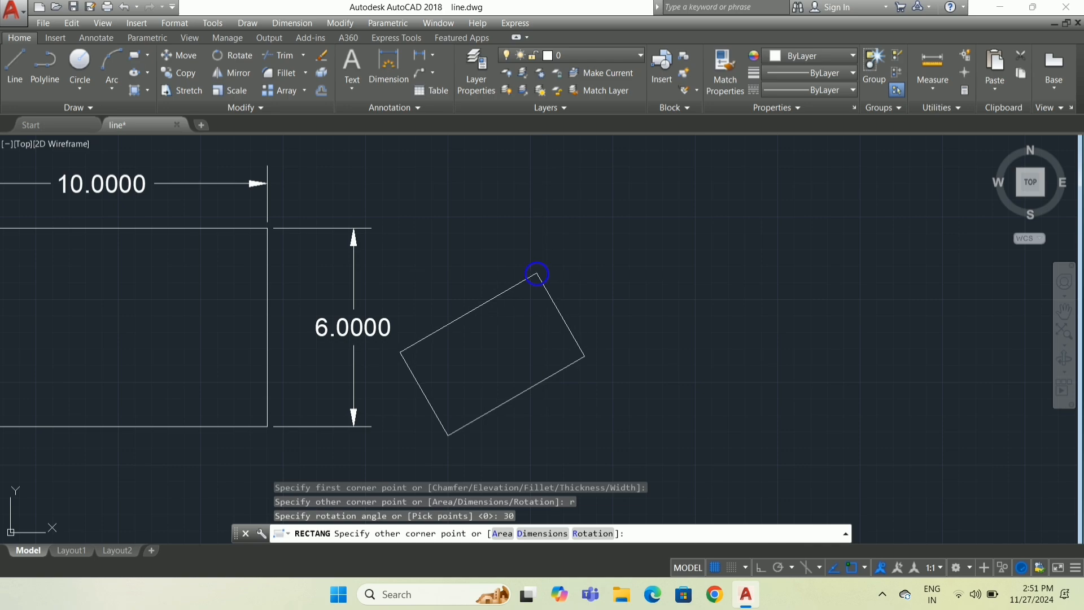
right_click(537, 273)
left_click(514, 278)
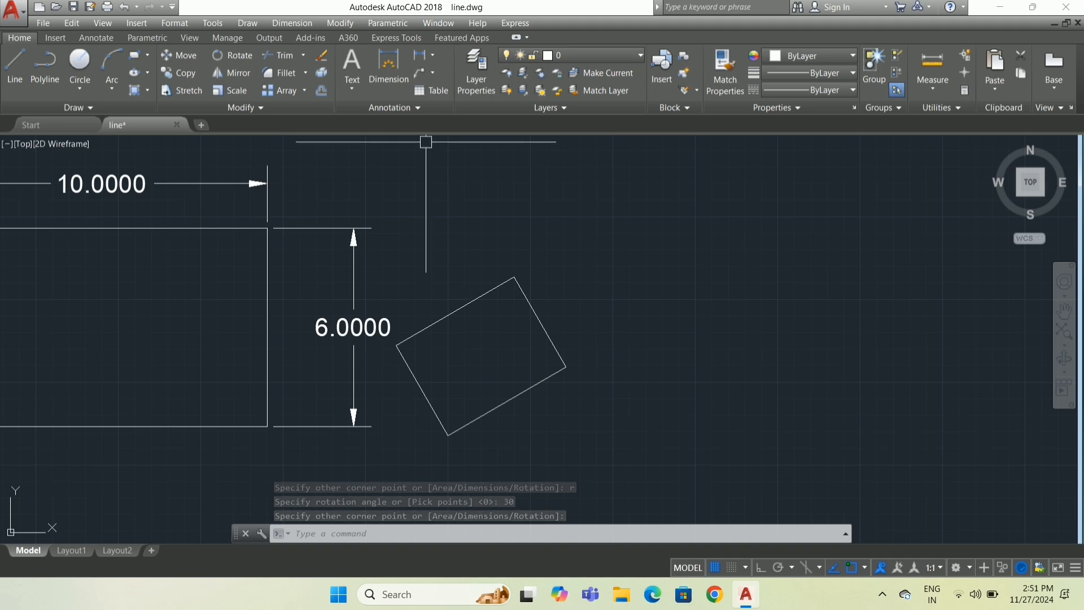
Draw a short horizontal reference line to the right from the lowest corner of the rotated rectangle.
left_click(433, 57)
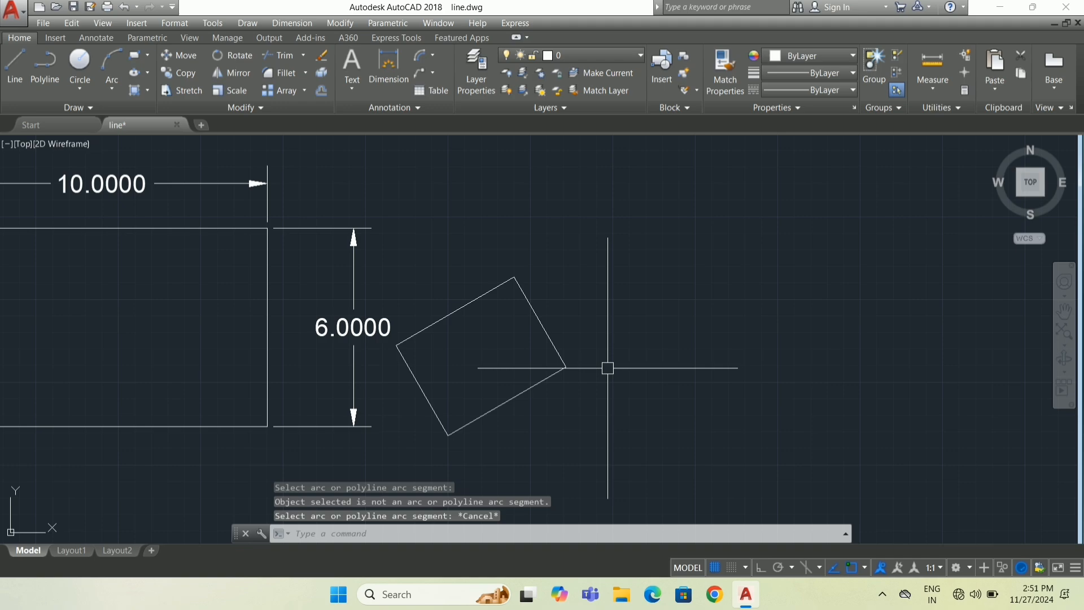
type("l")
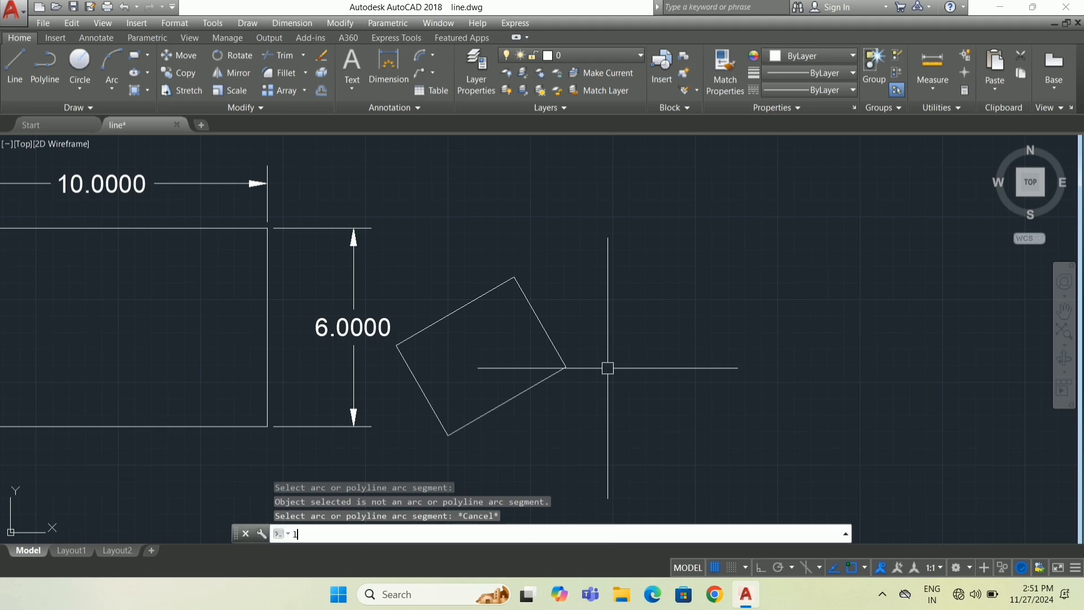
key("Return")
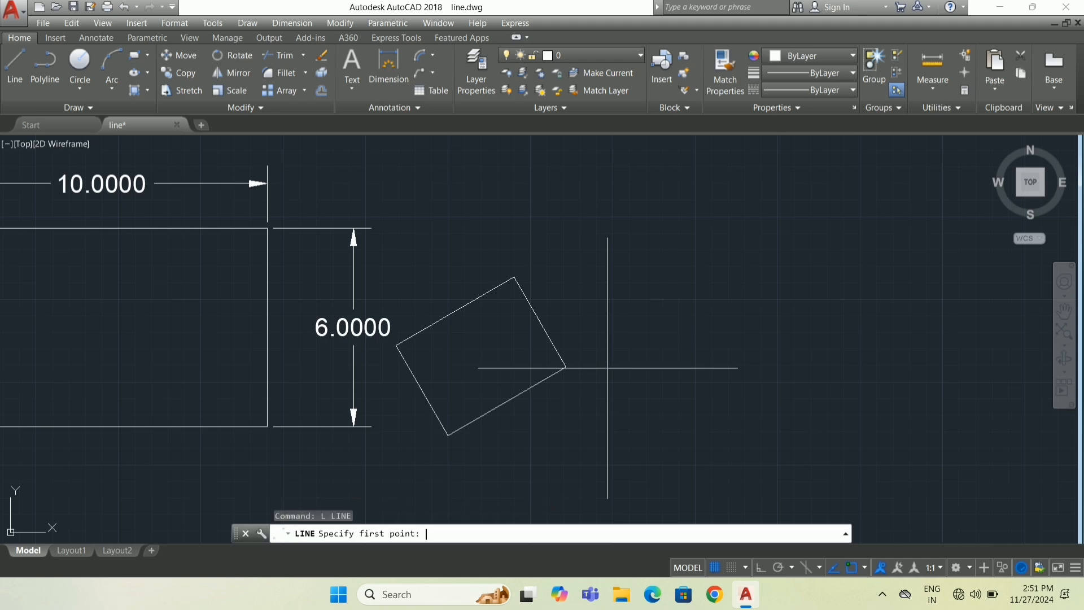
left_click(448, 435)
left_click(577, 435)
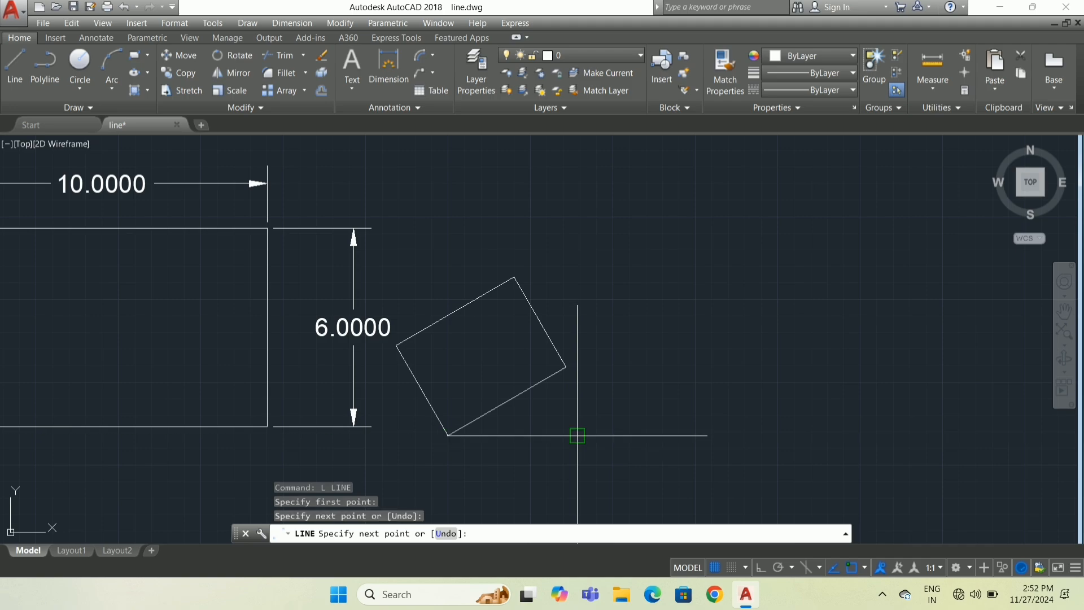
key("Return")
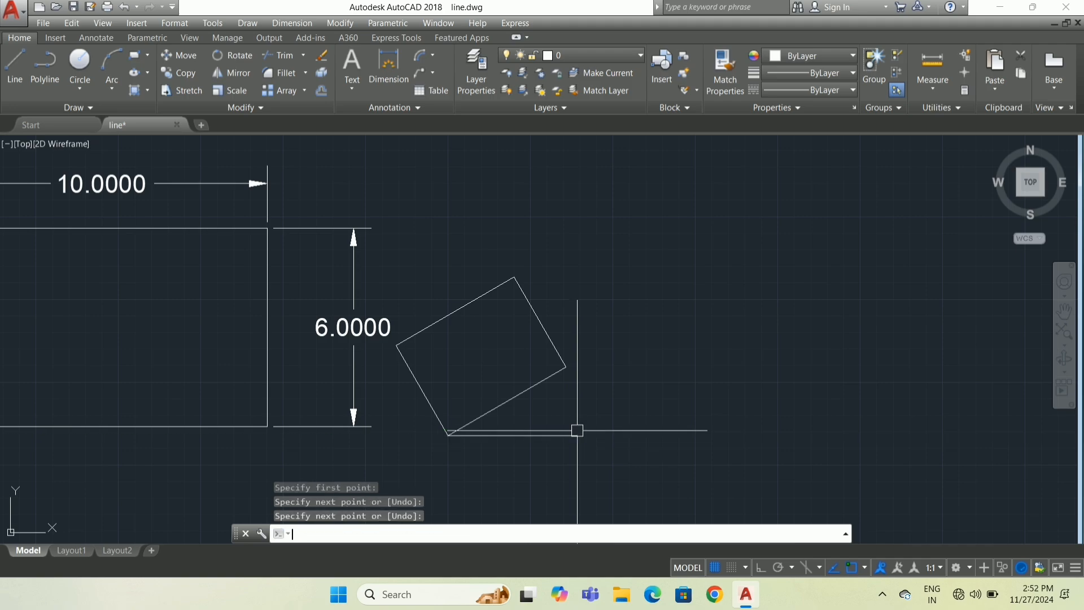
Add an angular dimension between the rotated rectangle's lower edge and the horizontal reference line, placed outside to the right.
left_click(433, 55)
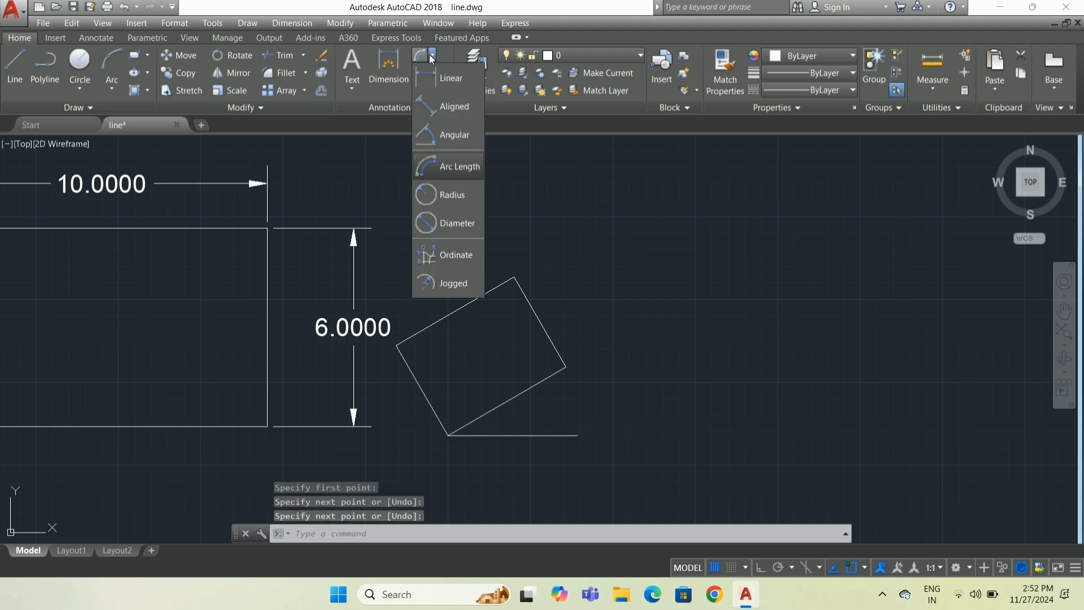
left_click(452, 140)
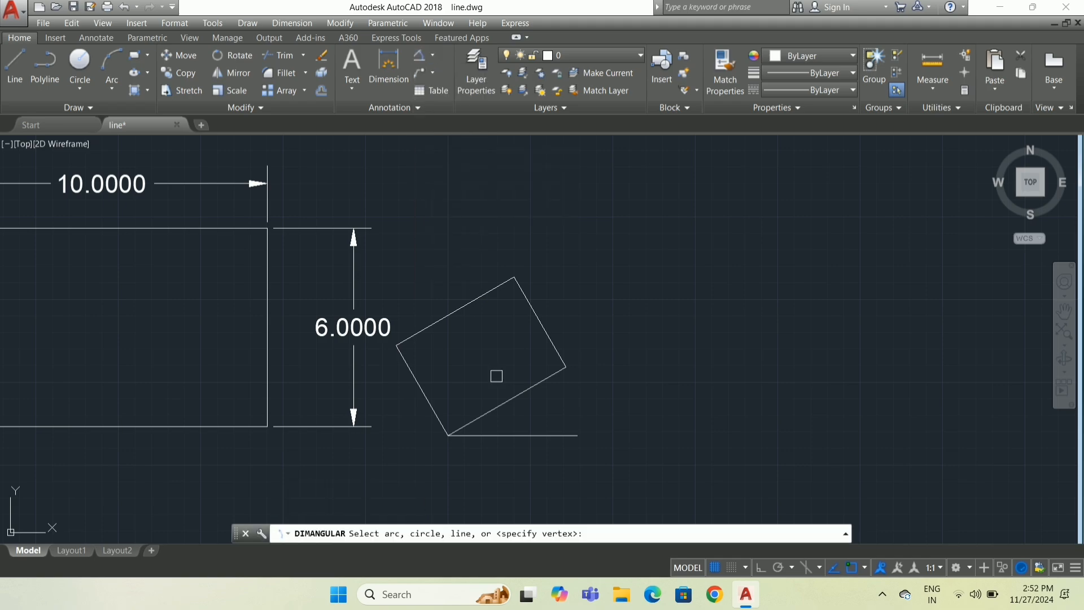
left_click(497, 407)
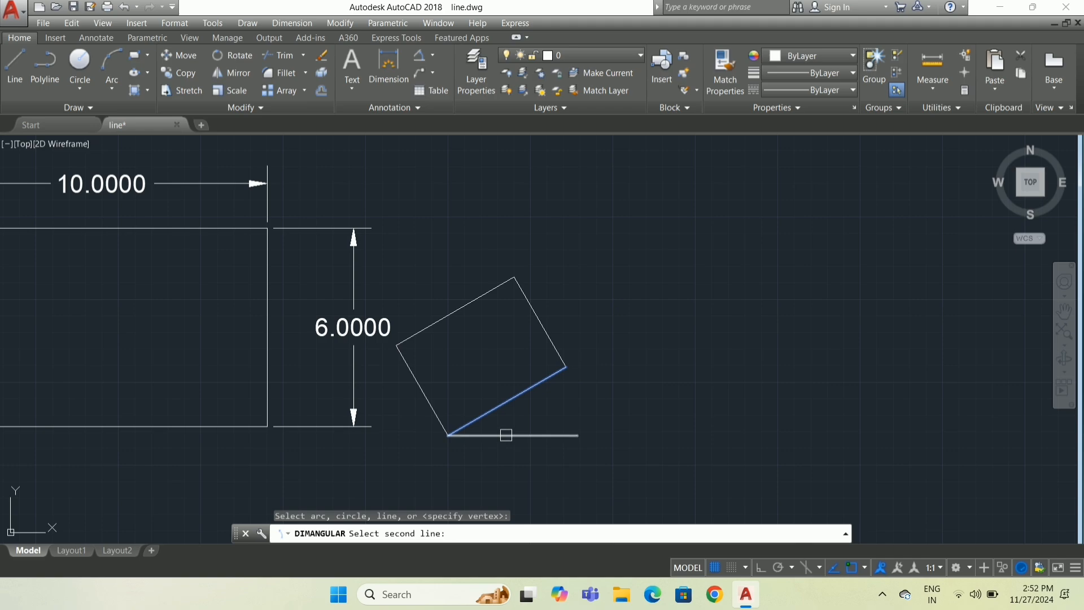
left_click(503, 436)
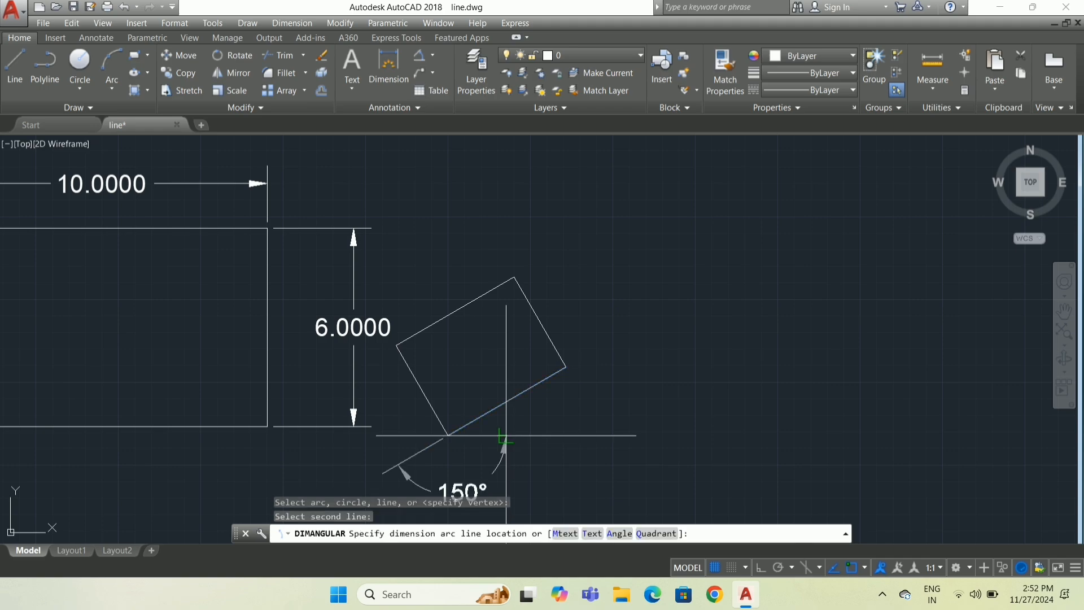
left_click(627, 387)
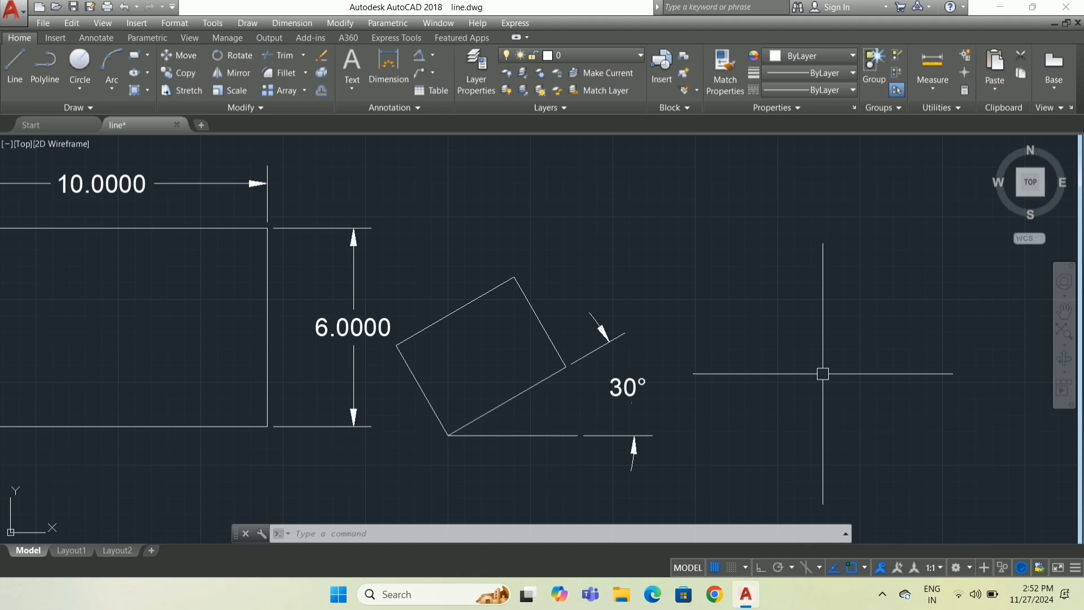
Draw a rectangle in the empty space beyond the 30° angular dimension, resetting its Rotation option to 0 and picking both corners freehand.
type("REC")
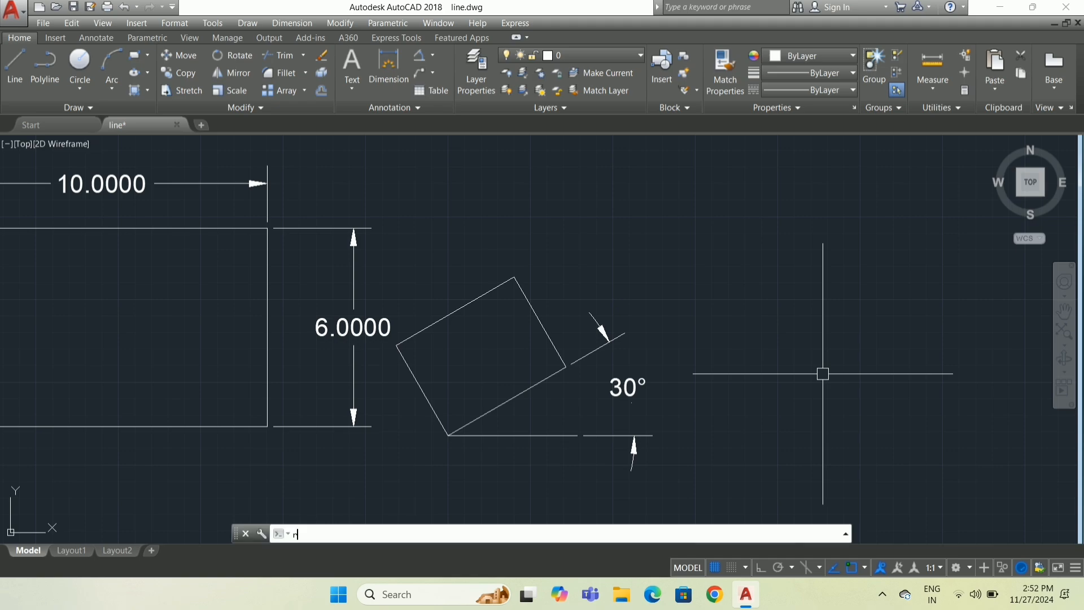
key("Return")
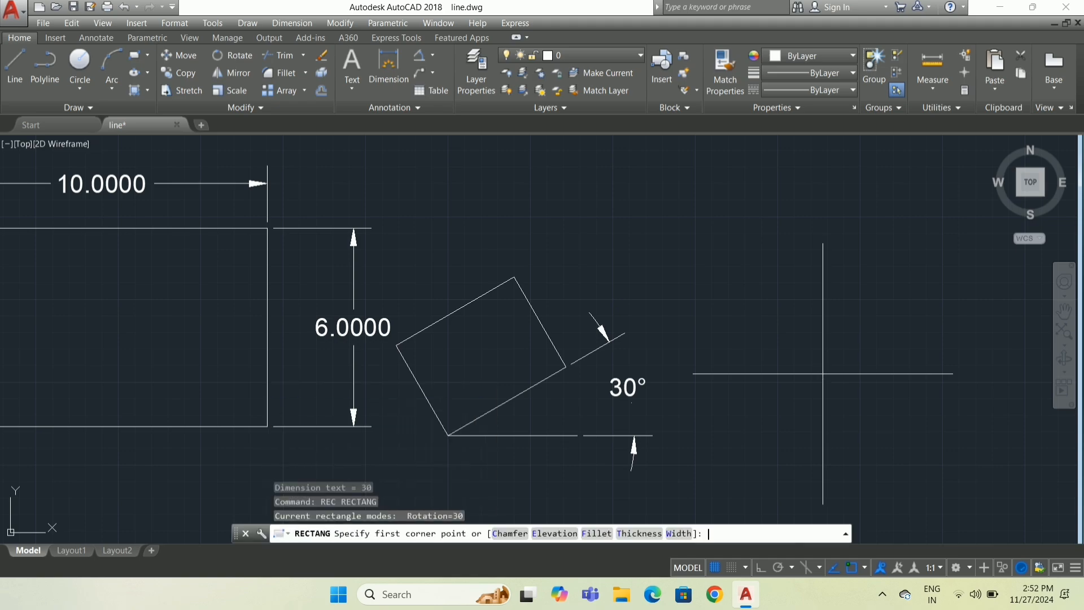
left_click(686, 430)
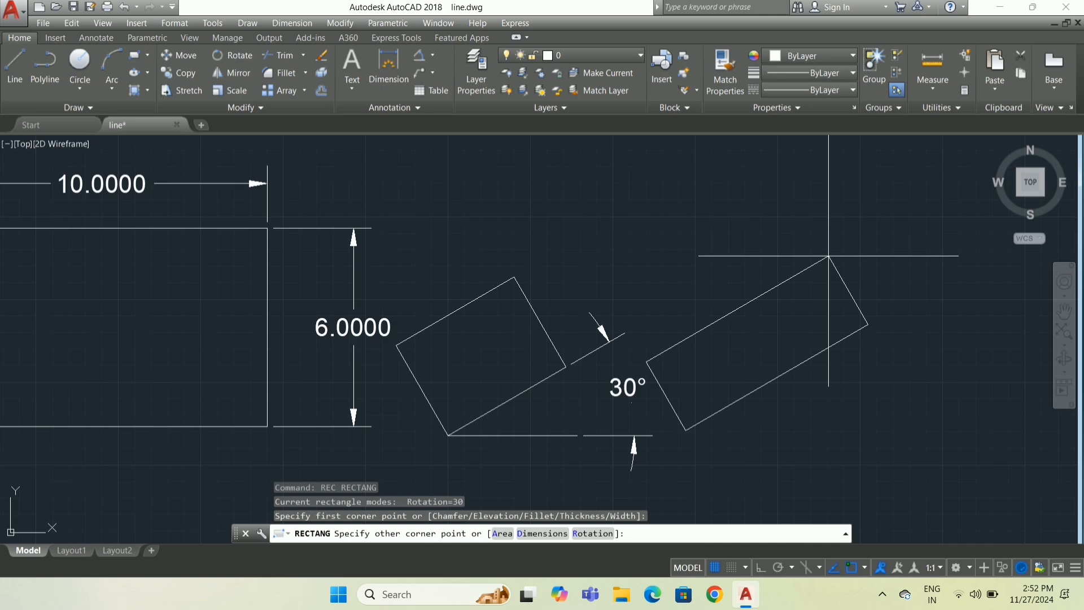
type("r")
key("Return")
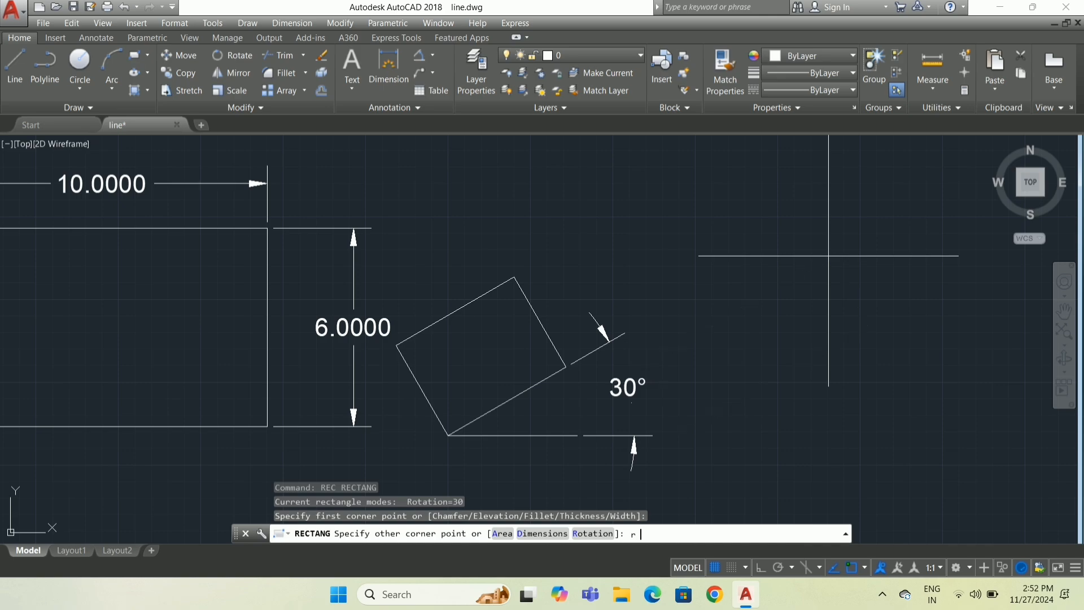
type("0")
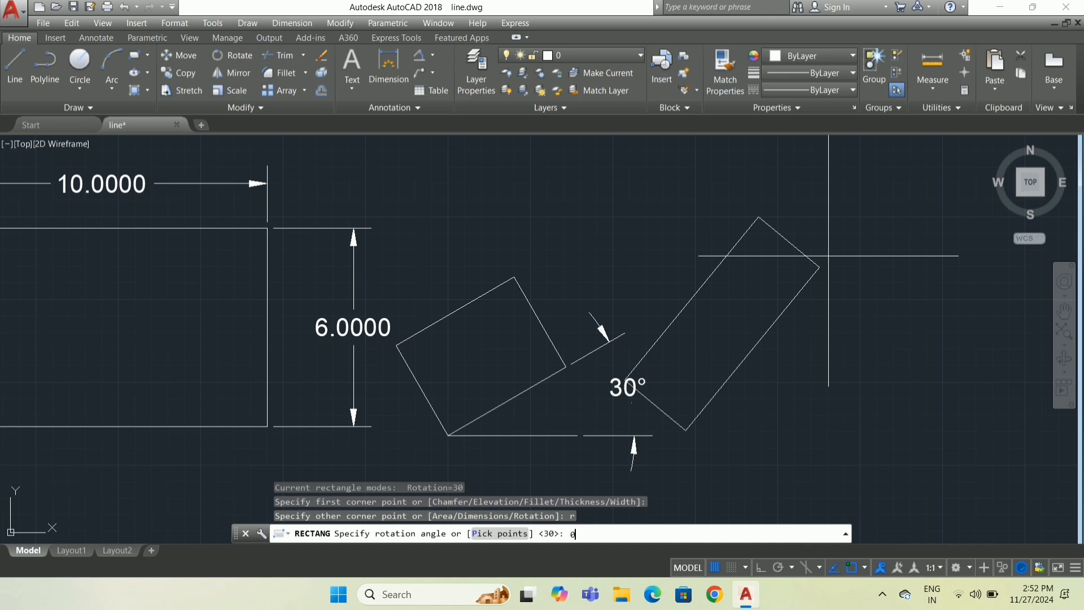
key("Return")
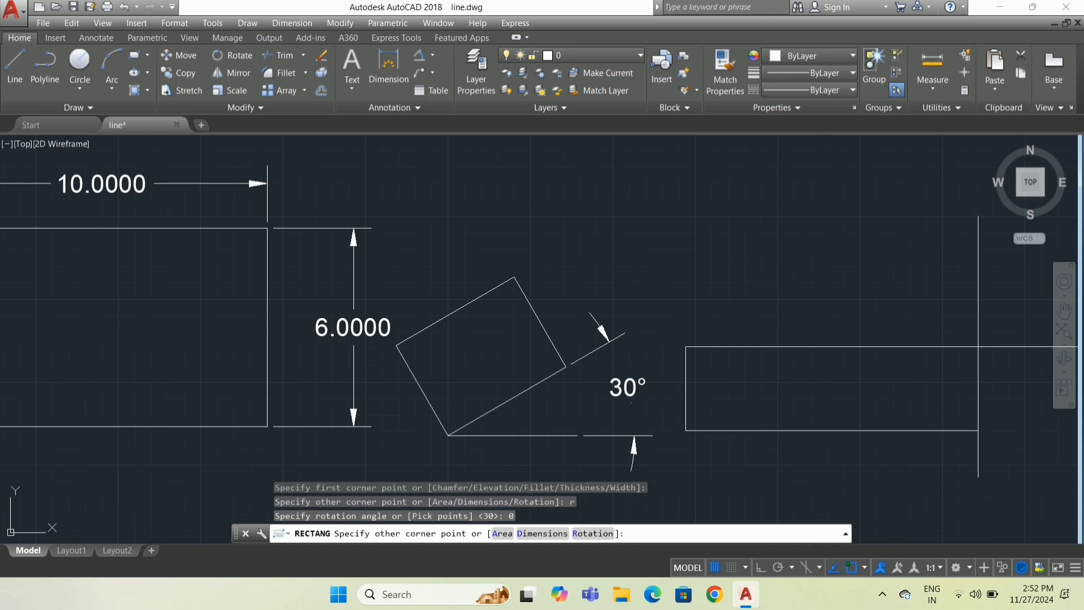
left_click(875, 306)
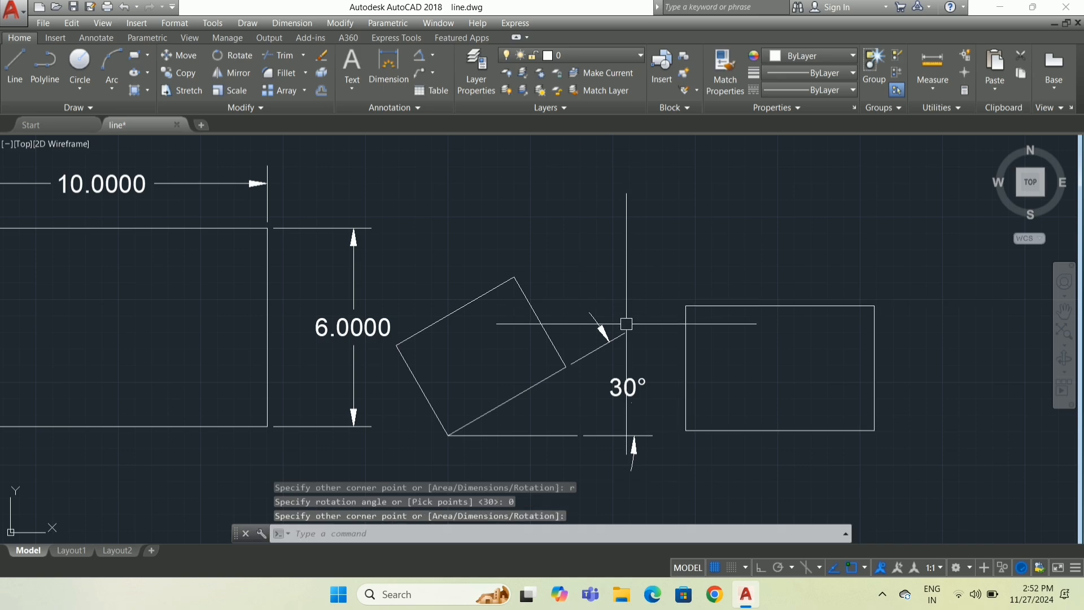
scroll(638, 302, "down", 4)
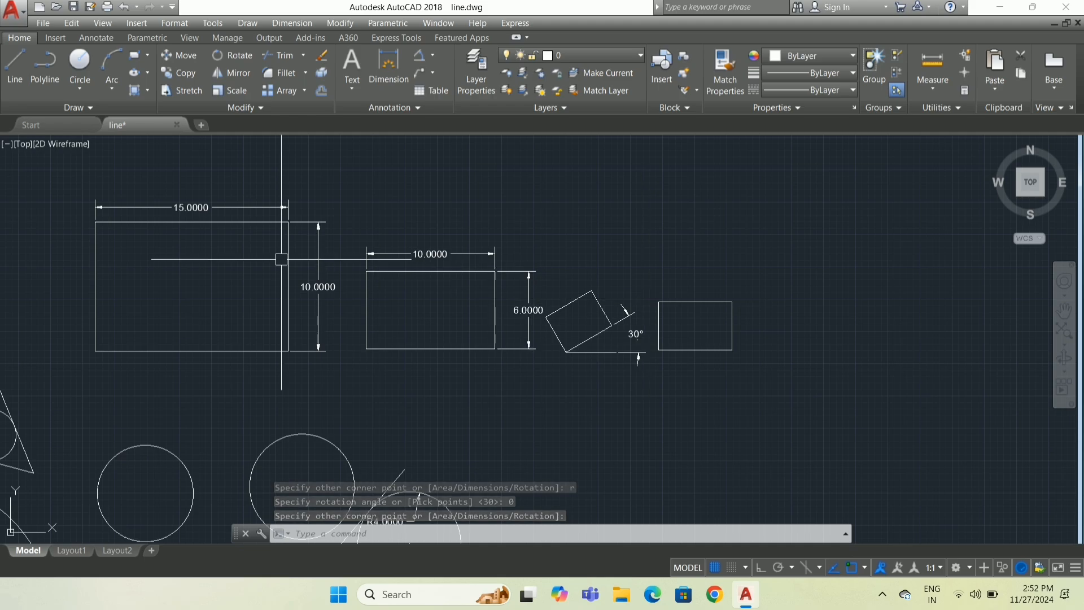
scroll(271, 261, "down", 1)
scroll(229, 259, "up", 4)
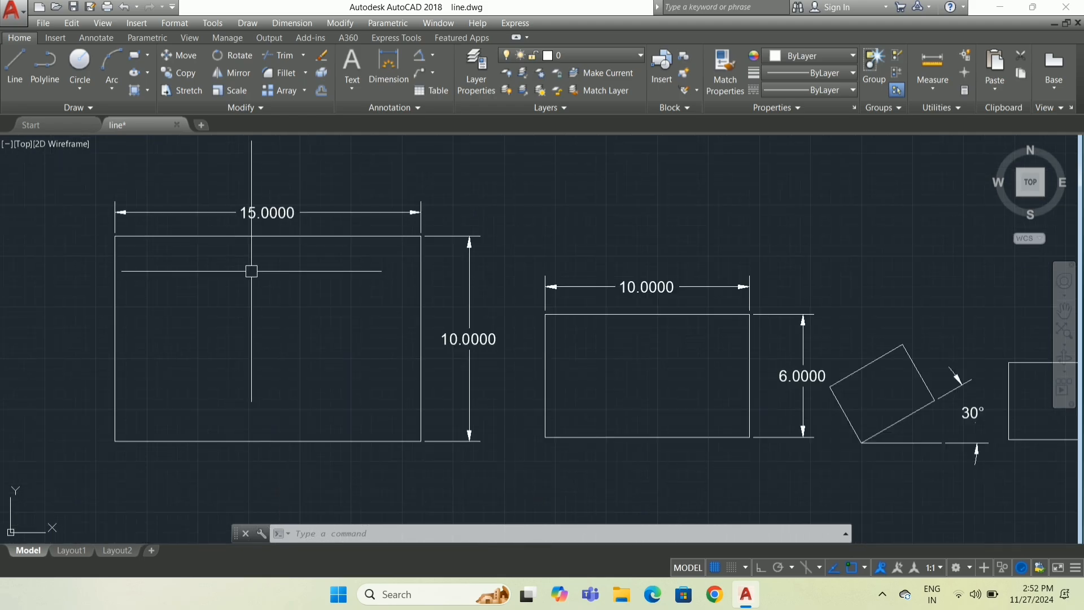
scroll(220, 269, "down", 2)
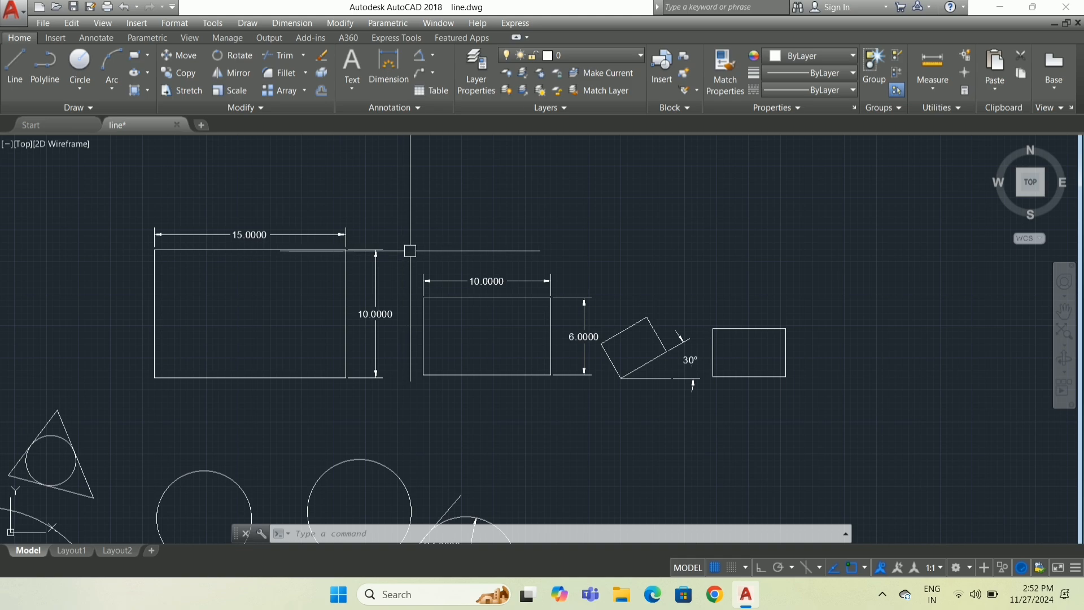